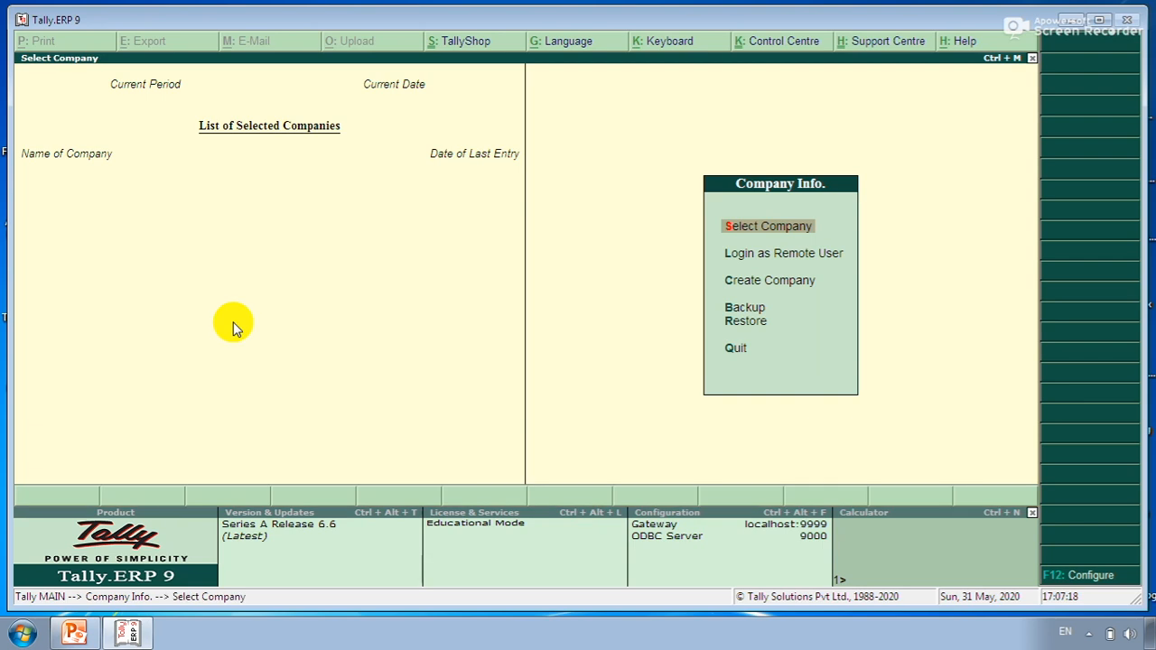
# - Load RAM & SONS Pvt. Ltd. from the company list and enter the login user name
pyautogui.press('Return')
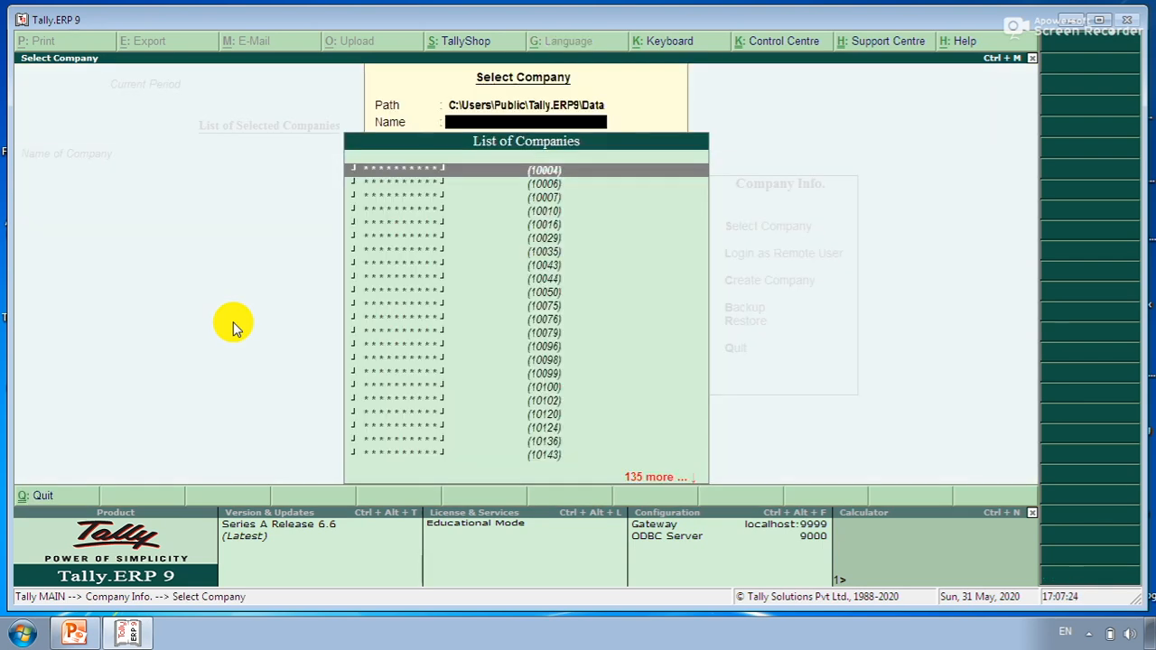
pyautogui.write('Ram')
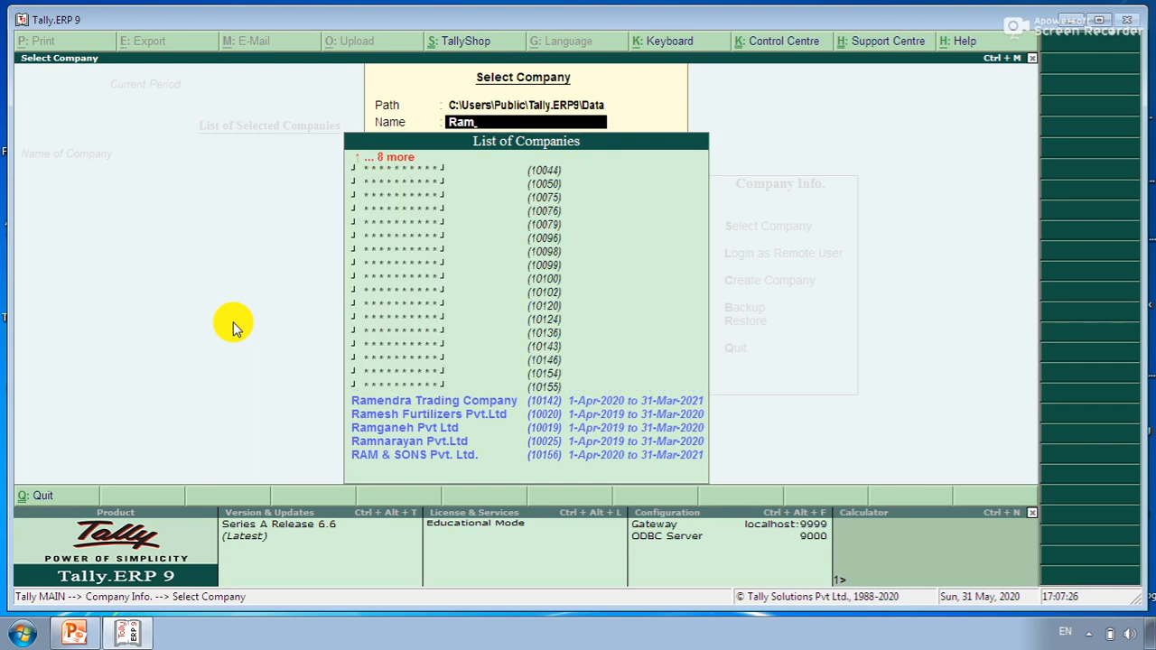
pyautogui.press('Down')
pyautogui.press('Down')
pyautogui.press('Down')
pyautogui.press('Down')
pyautogui.press('Down')
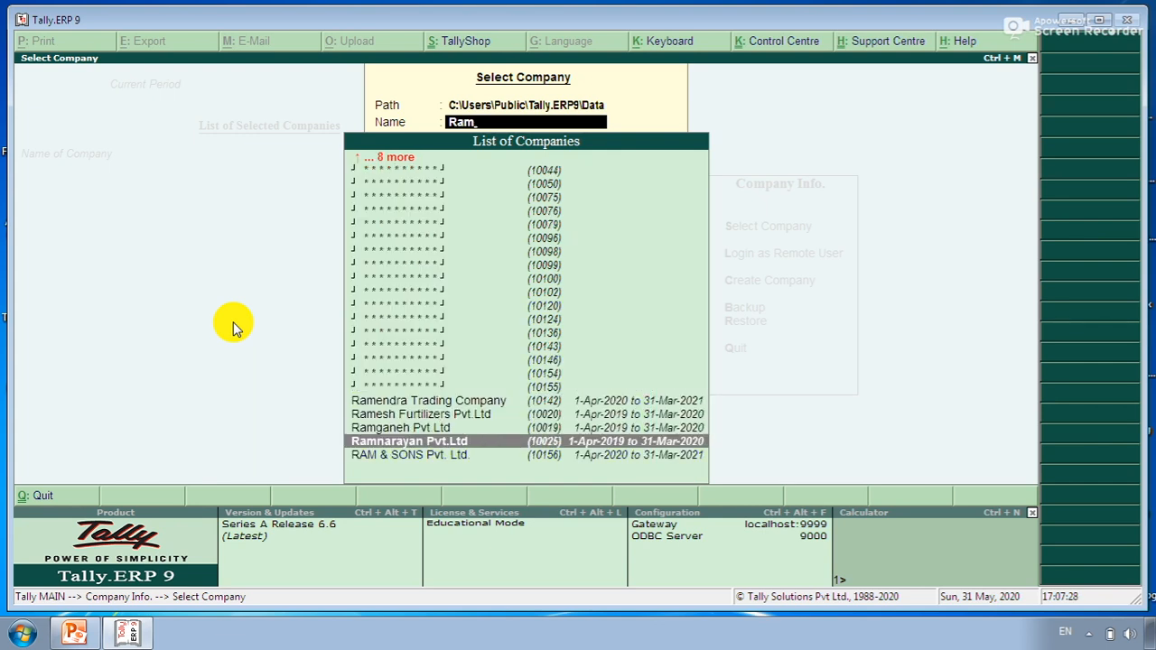
pyautogui.press('Return')
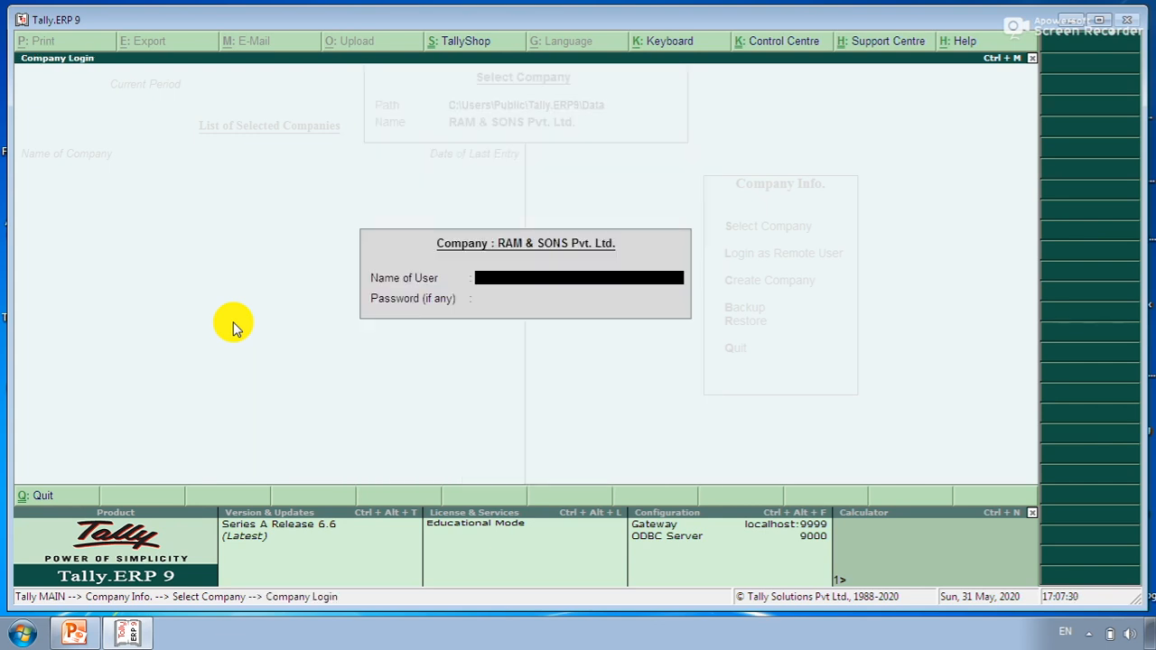
pyautogui.write('ram')
pyautogui.press('Return')
pyautogui.press('Return')
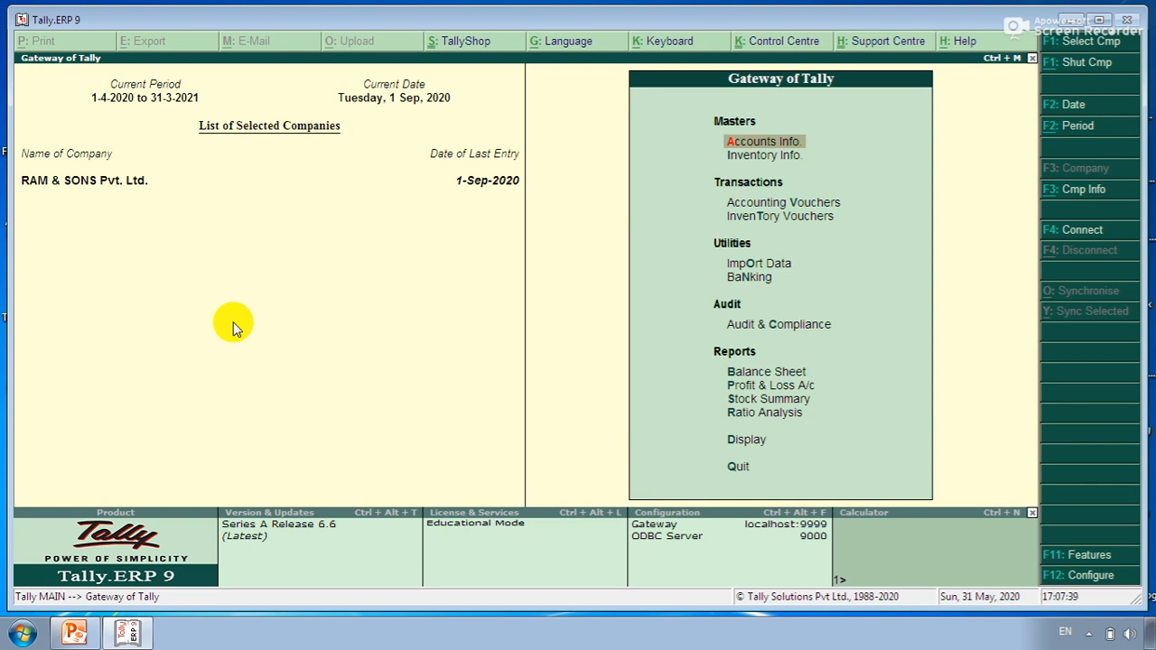
pyautogui.press('Down')
pyautogui.press('Down')
pyautogui.press('Down')
pyautogui.press('Down')
pyautogui.press('Down')
pyautogui.press('Down')
pyautogui.press('Down')
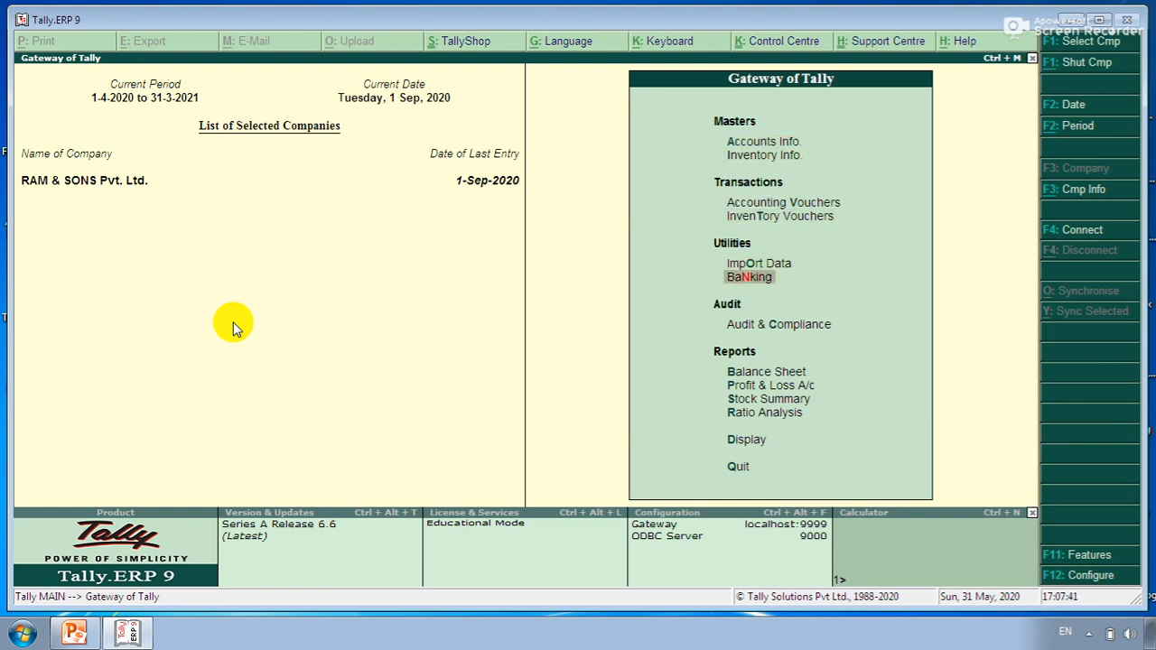
pyautogui.press('Down')
pyautogui.press('Down')
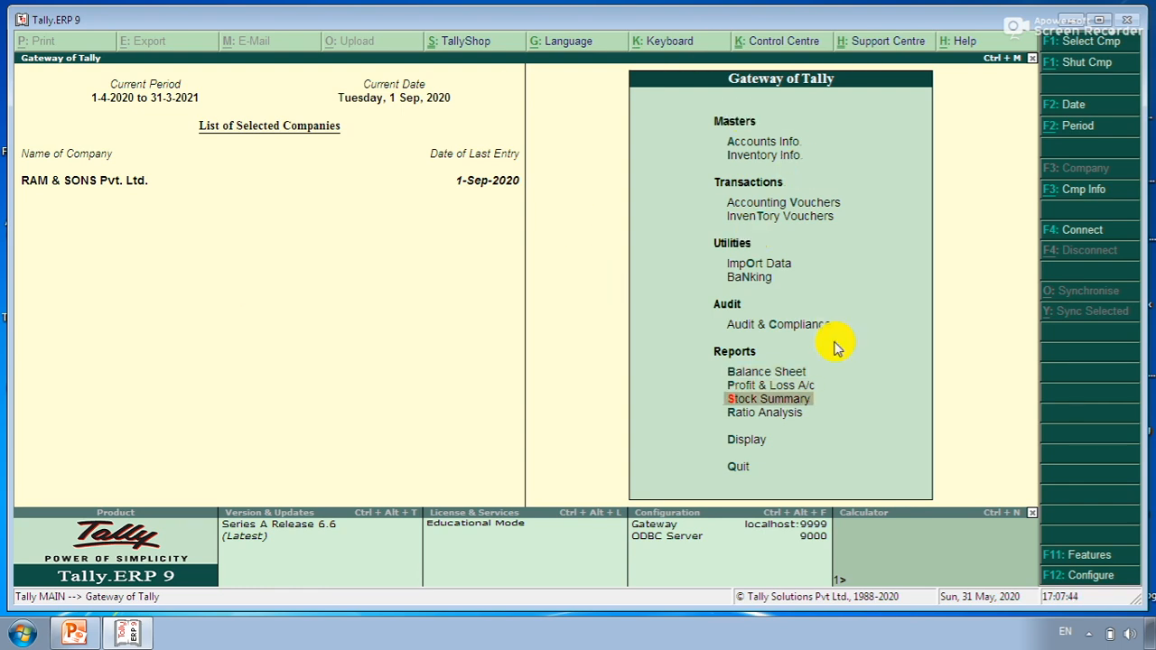
pyautogui.press('Down')
pyautogui.press('Up')
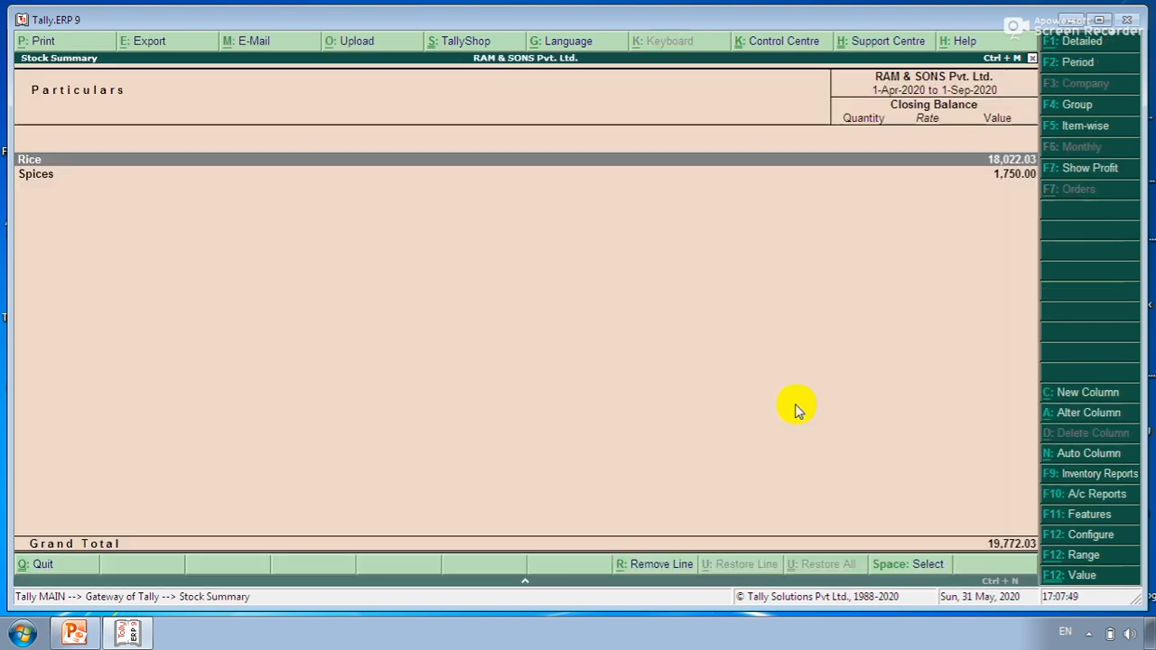
pyautogui.click(796, 407)
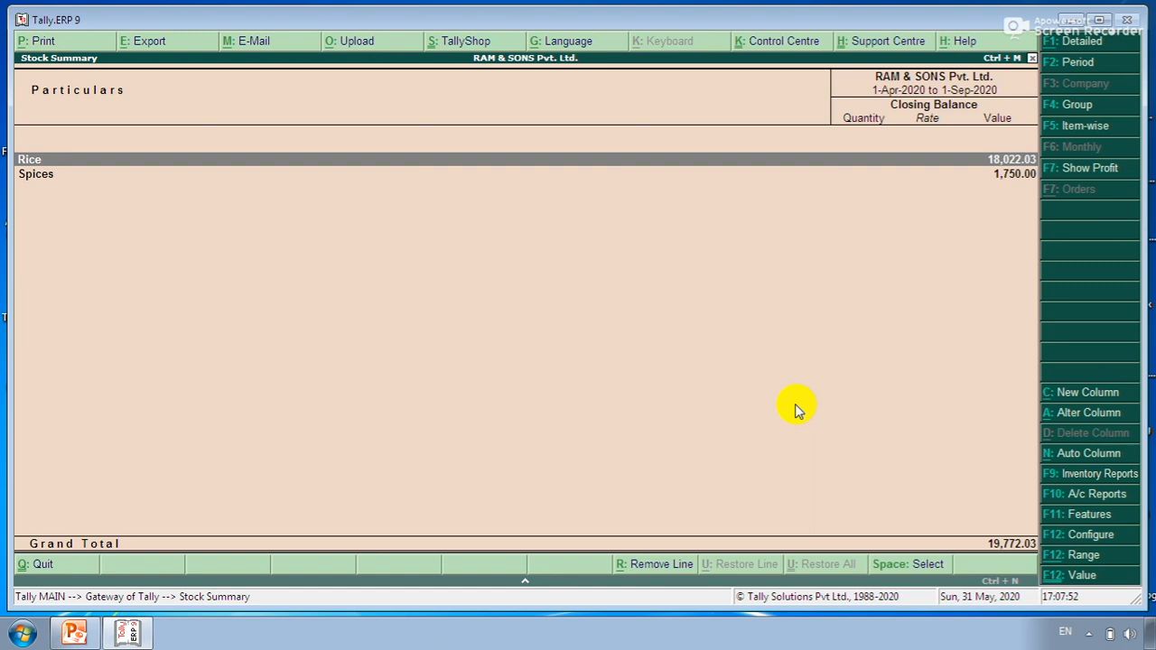
pyautogui.hotkey('alt', 'F1')
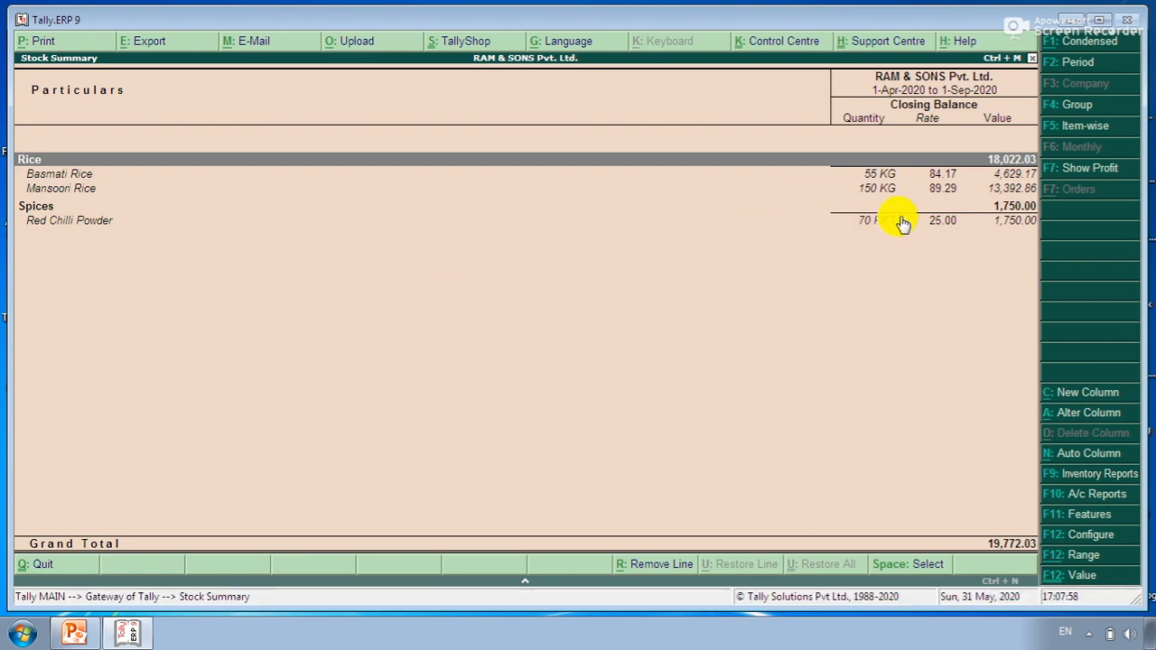
pyautogui.press('Escape')
pyautogui.press('Escape')
pyautogui.press('Escape')
pyautogui.press('Down')
pyautogui.press('Down')
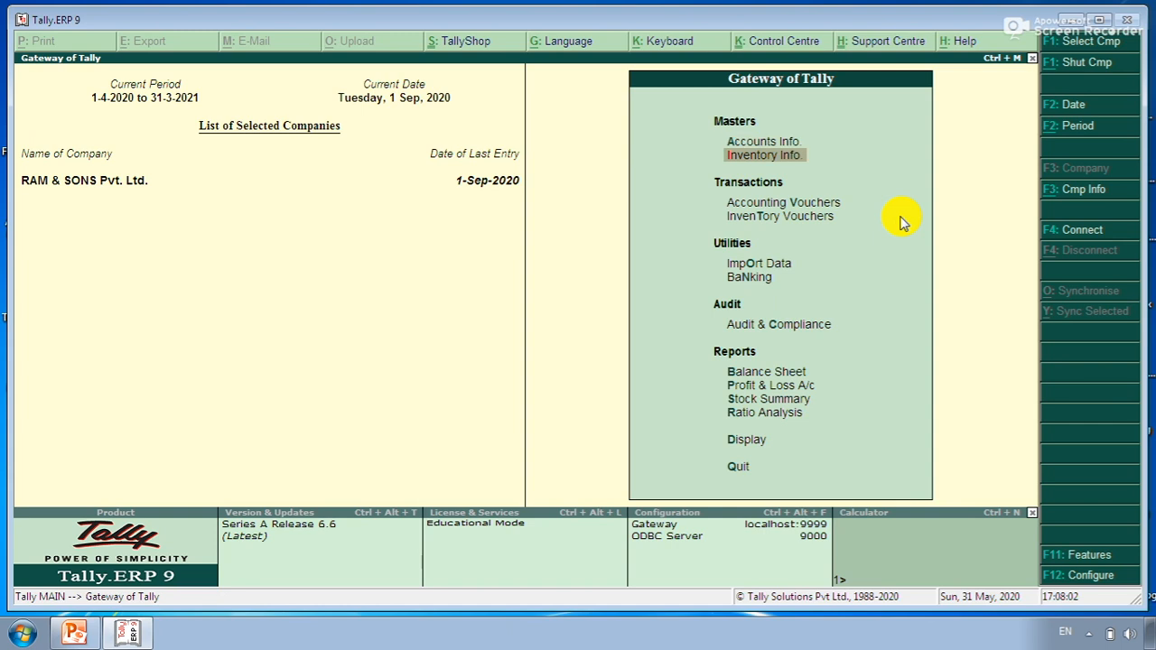
# - Check the Credit Note slide in PowerPoint, then quit the Payment voucher and reopen Accounting Vouchers
pyautogui.press('Return')
pyautogui.hotkey('alt', 'Tab')
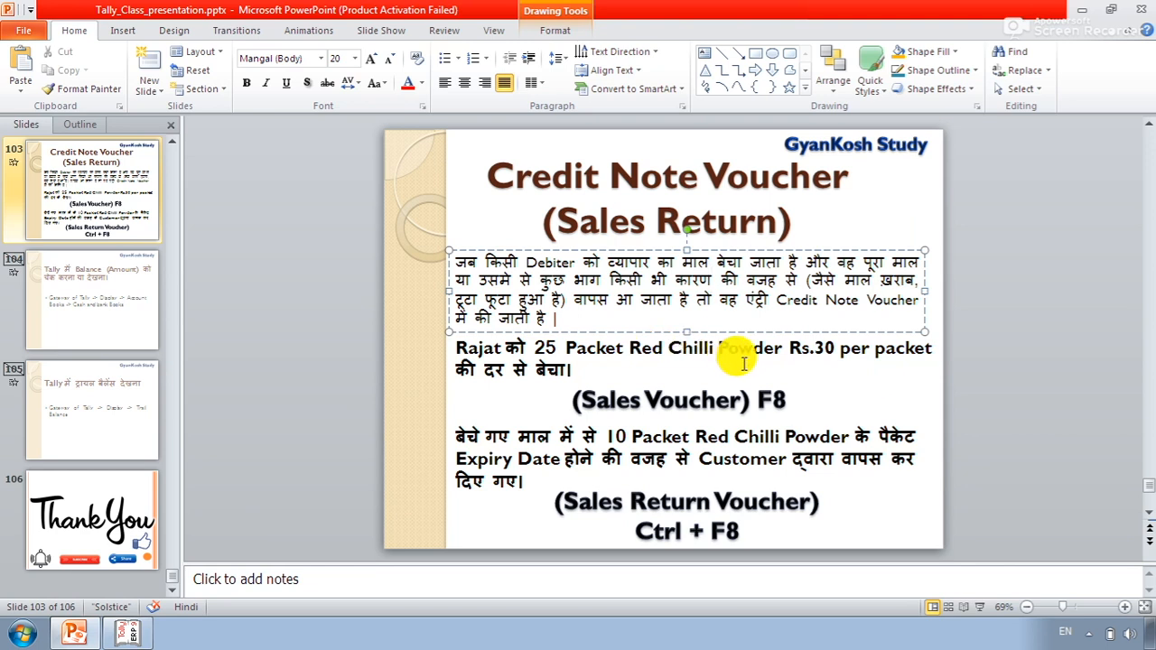
pyautogui.hotkey('alt', 'Tab')
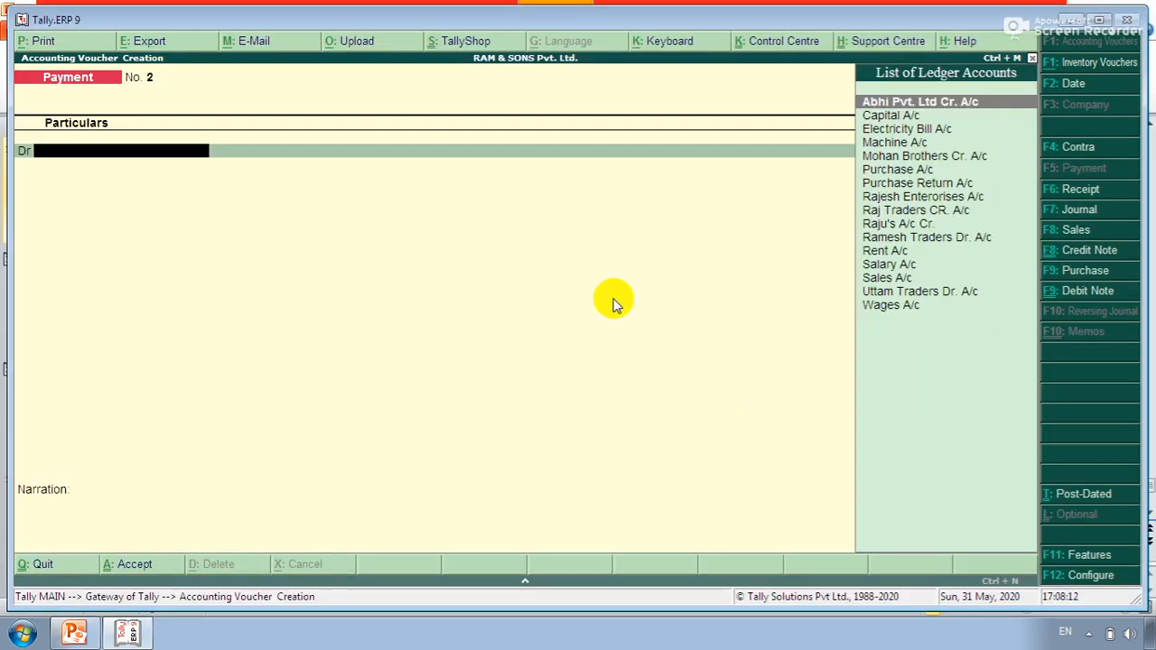
pyautogui.press('Escape')
pyautogui.press('Return')
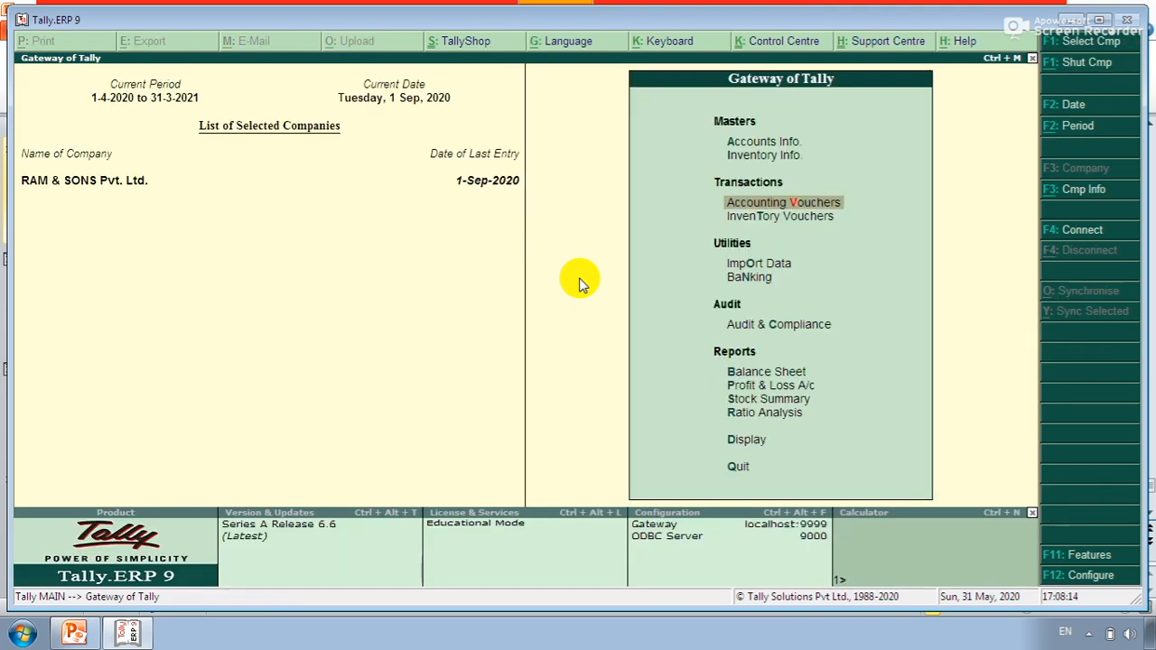
pyautogui.click(827, 204)
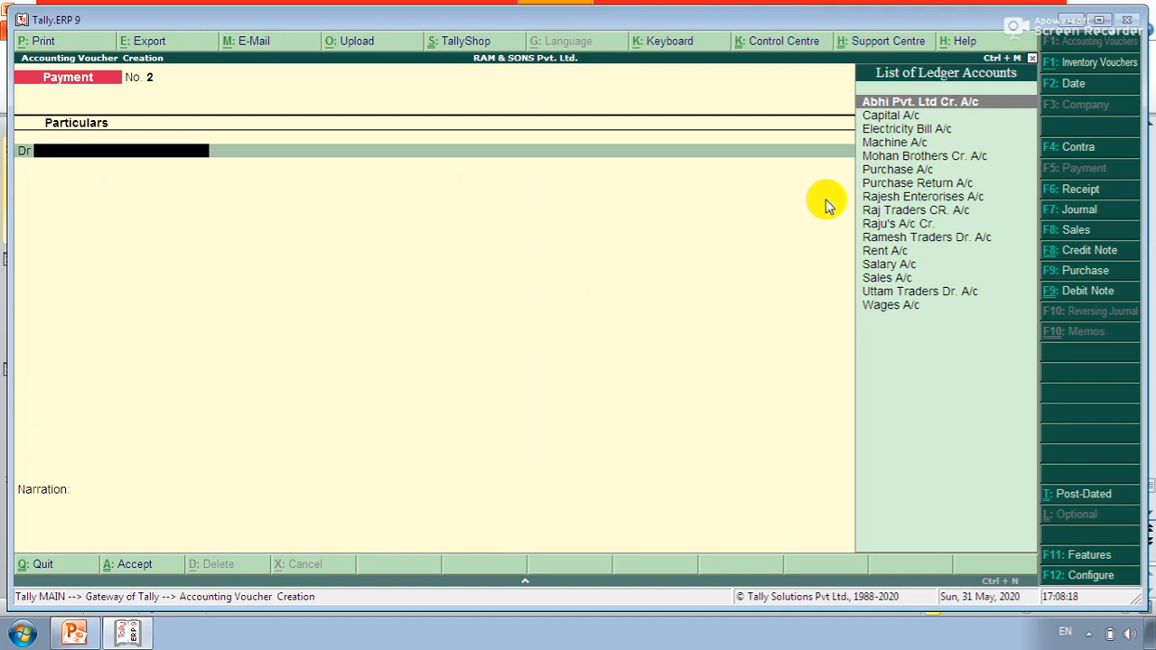
# - Switch to a Sales voucher with reference 'Bill no. 19001' dated 2-9-2020
pyautogui.press('F8')
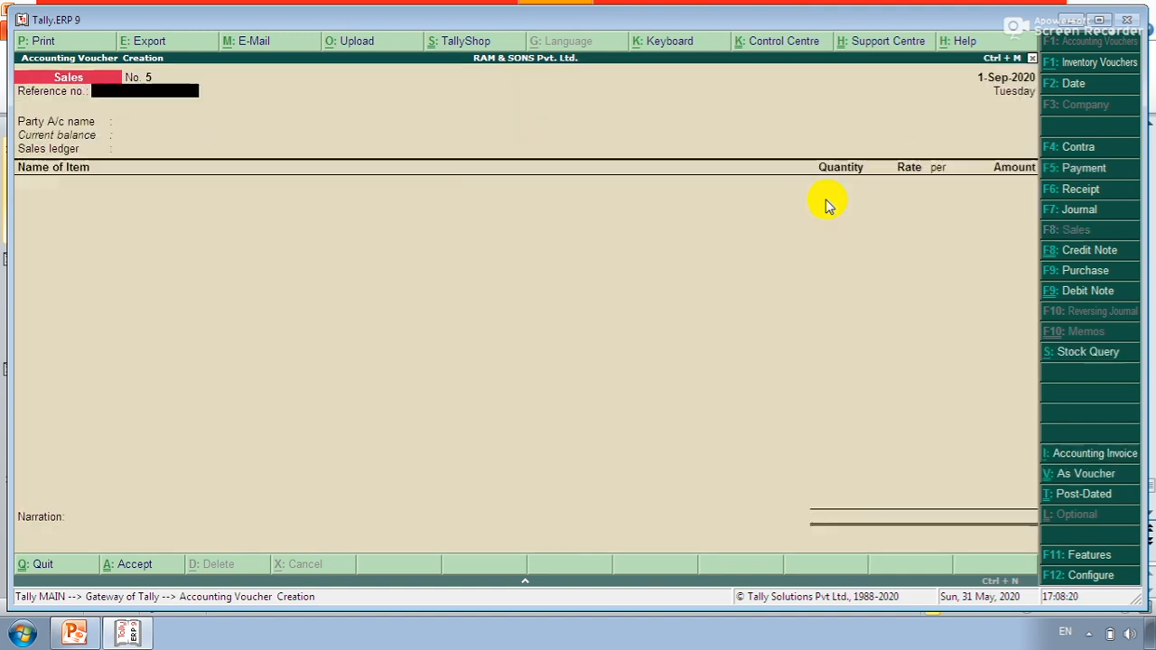
pyautogui.write('Bill')
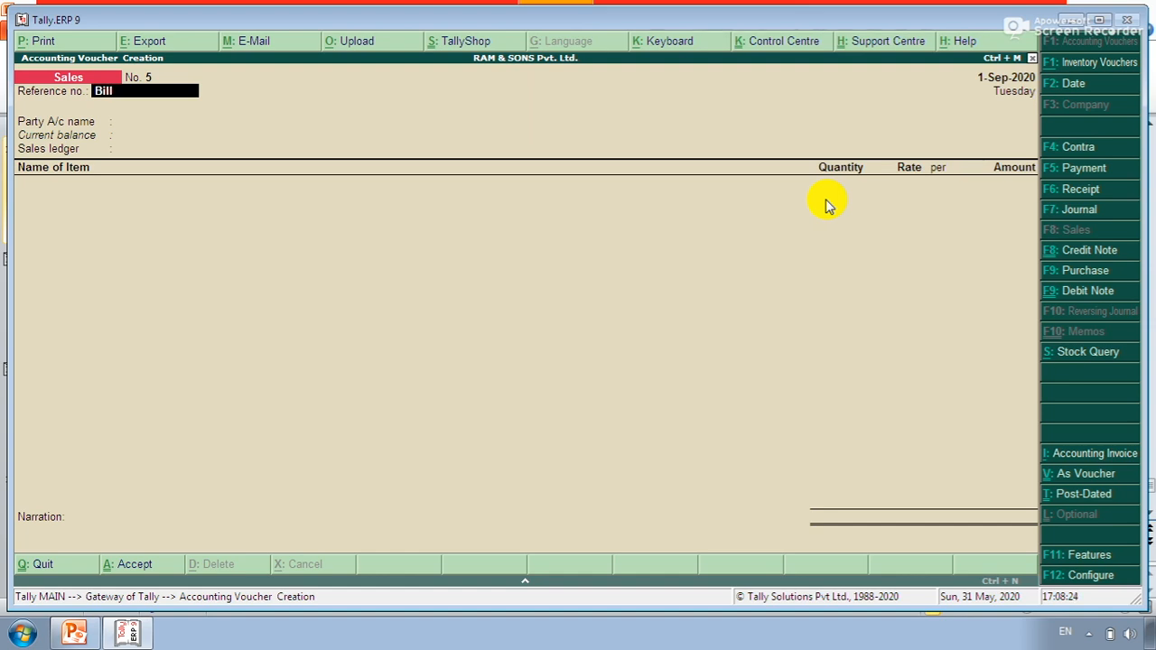
pyautogui.write(' no. 19001')
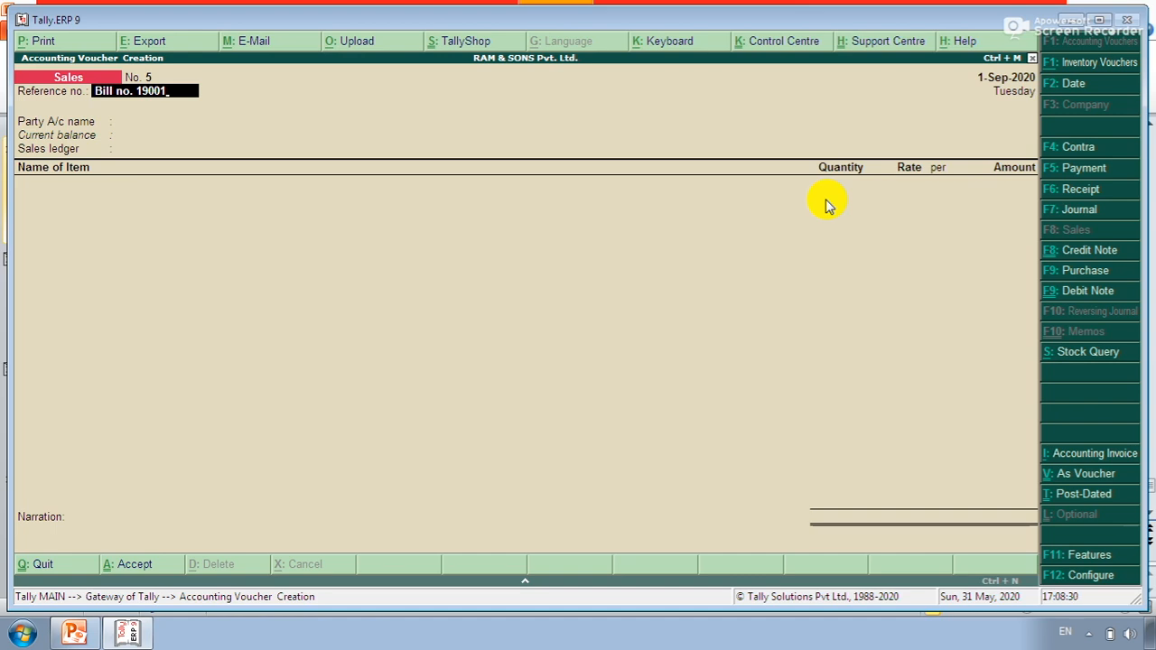
pyautogui.press('Return')
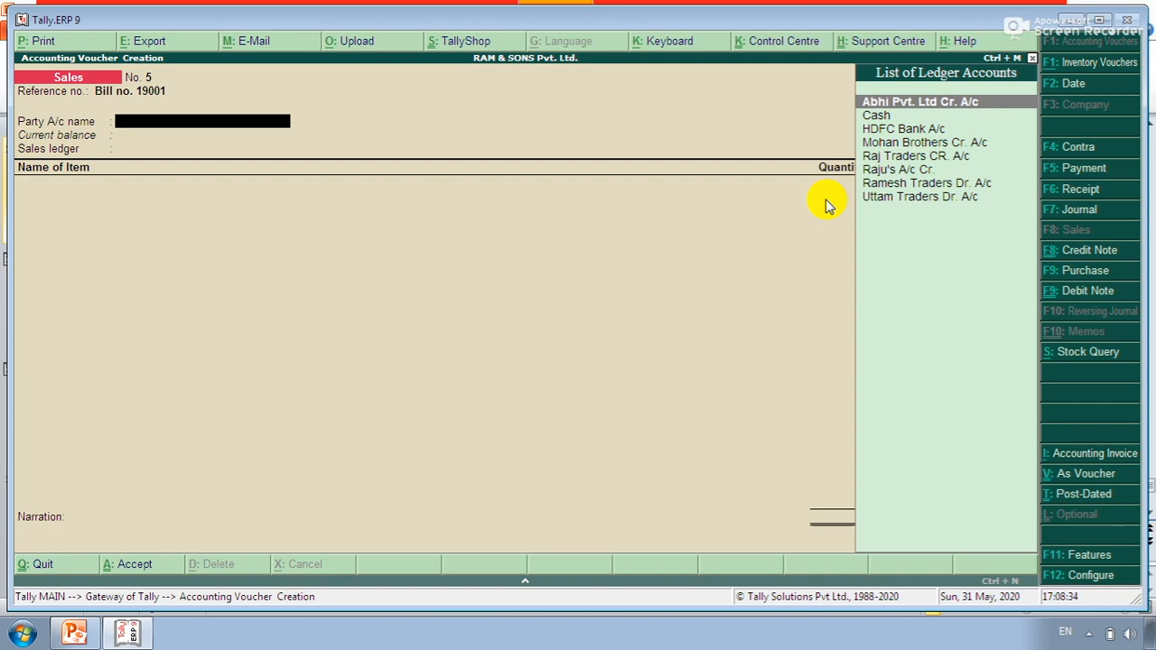
pyautogui.press('F2')
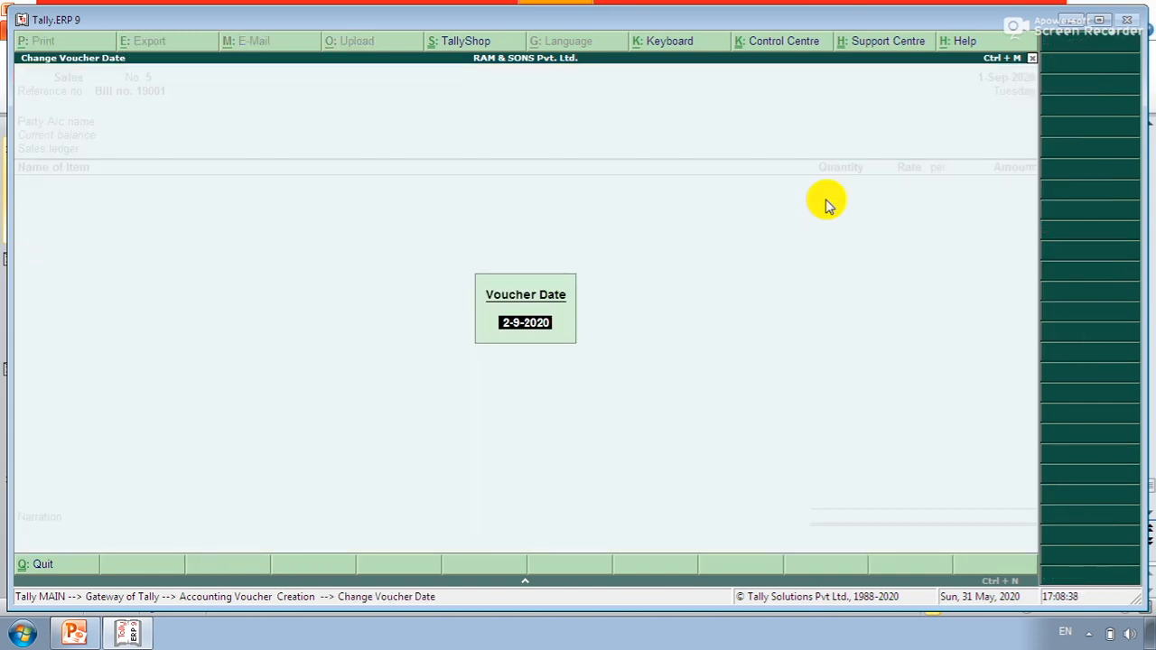
pyautogui.press('Return')
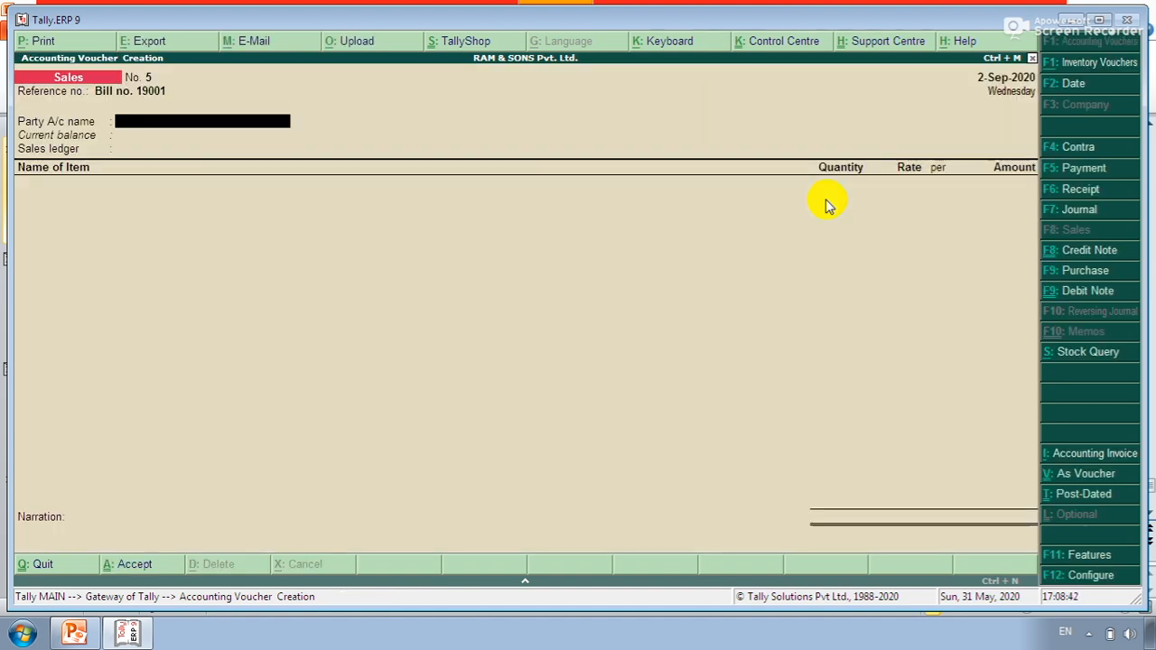
# - Browse the party ledger list, compare it with the slide example, and start a new ledger with Alt+C
pyautogui.press('Return')
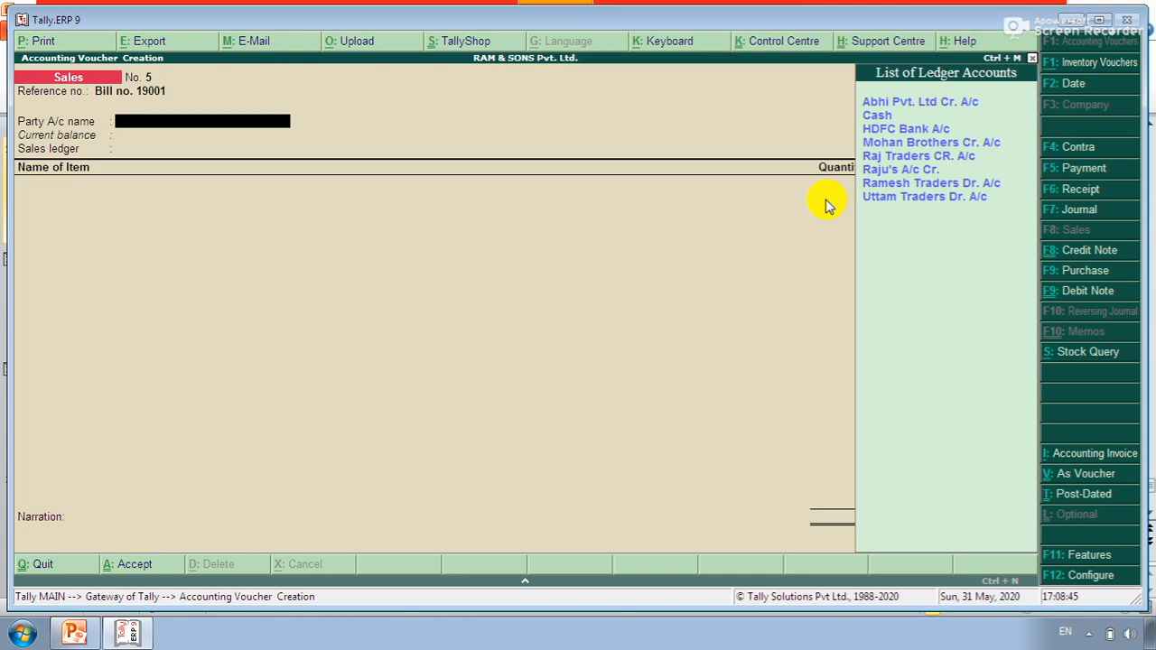
pyautogui.press('Down')
pyautogui.press('Down')
pyautogui.press('Down')
pyautogui.press('Down')
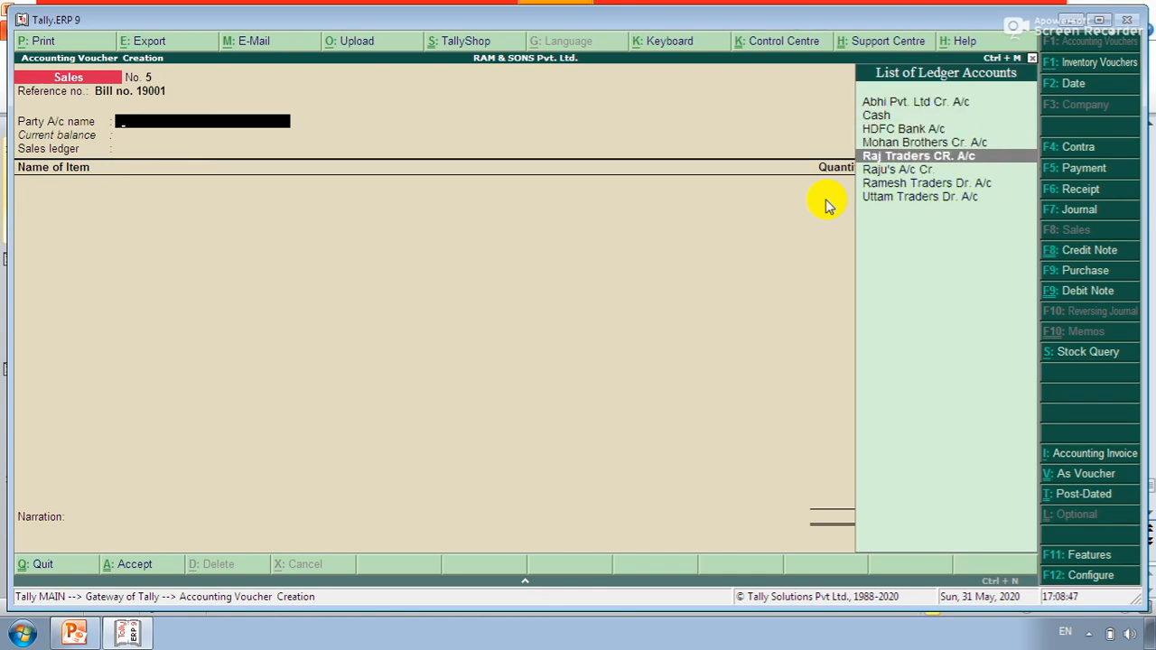
pyautogui.press('Down')
pyautogui.press('Down')
pyautogui.hotkey('alt', 'Tab')
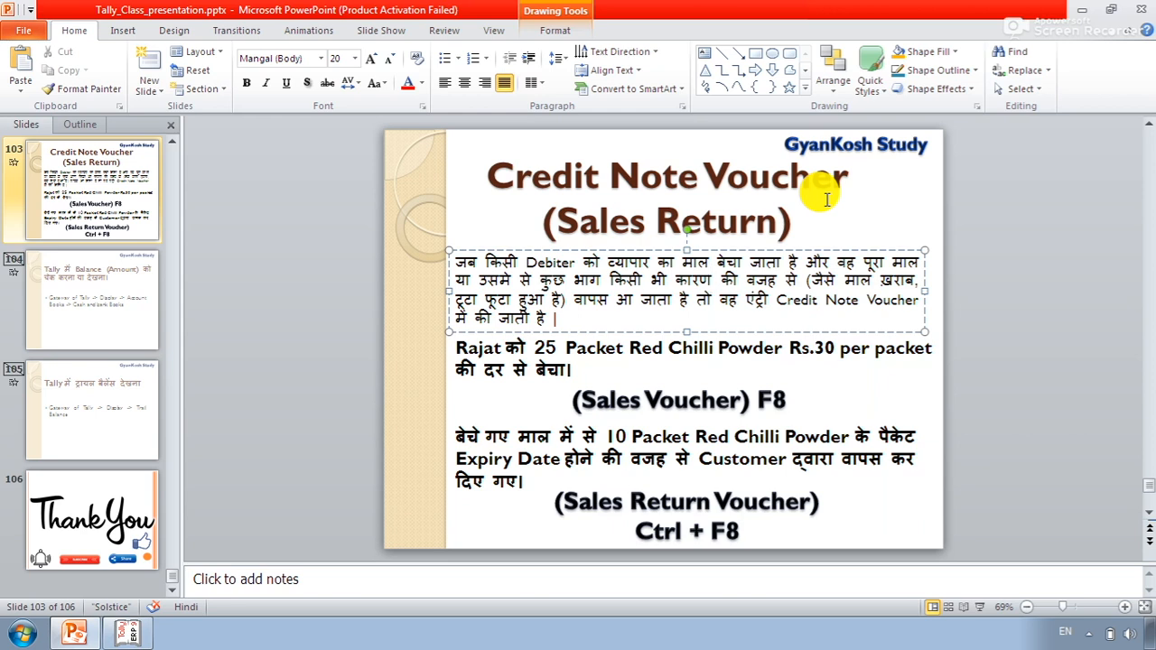
pyautogui.hotkey('alt', 'Tab')
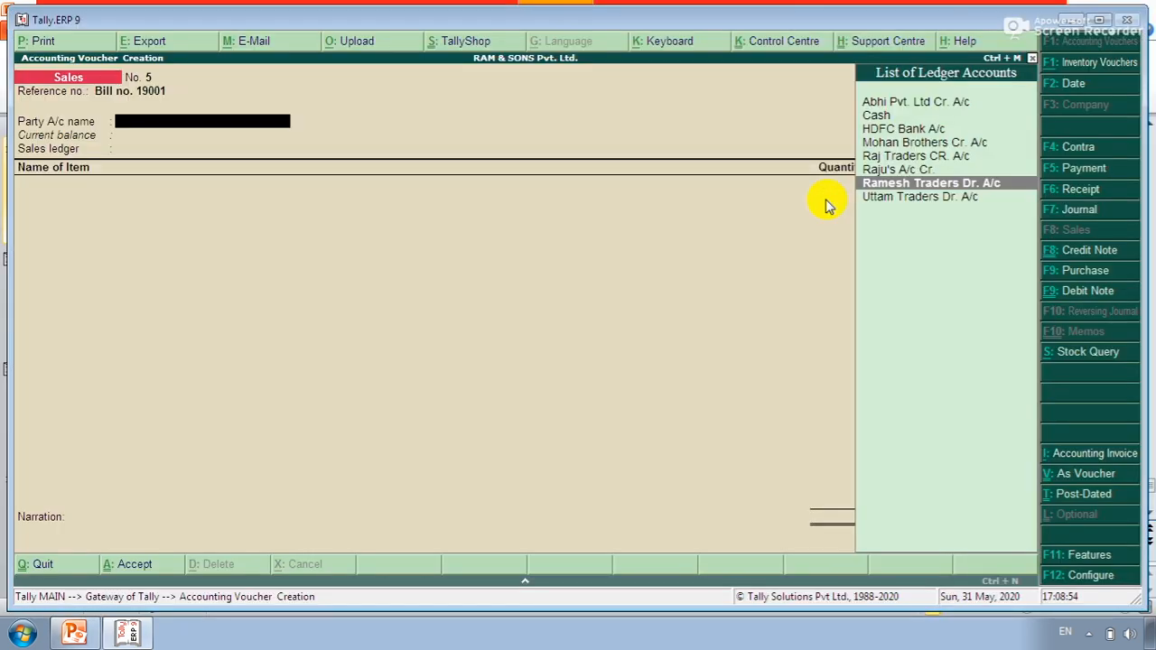
pyautogui.press('Down')
pyautogui.press('Up')
pyautogui.press('Up')
pyautogui.press('Up')
pyautogui.press('Up')
pyautogui.press('Up')
pyautogui.press('Up')
pyautogui.press('Up')
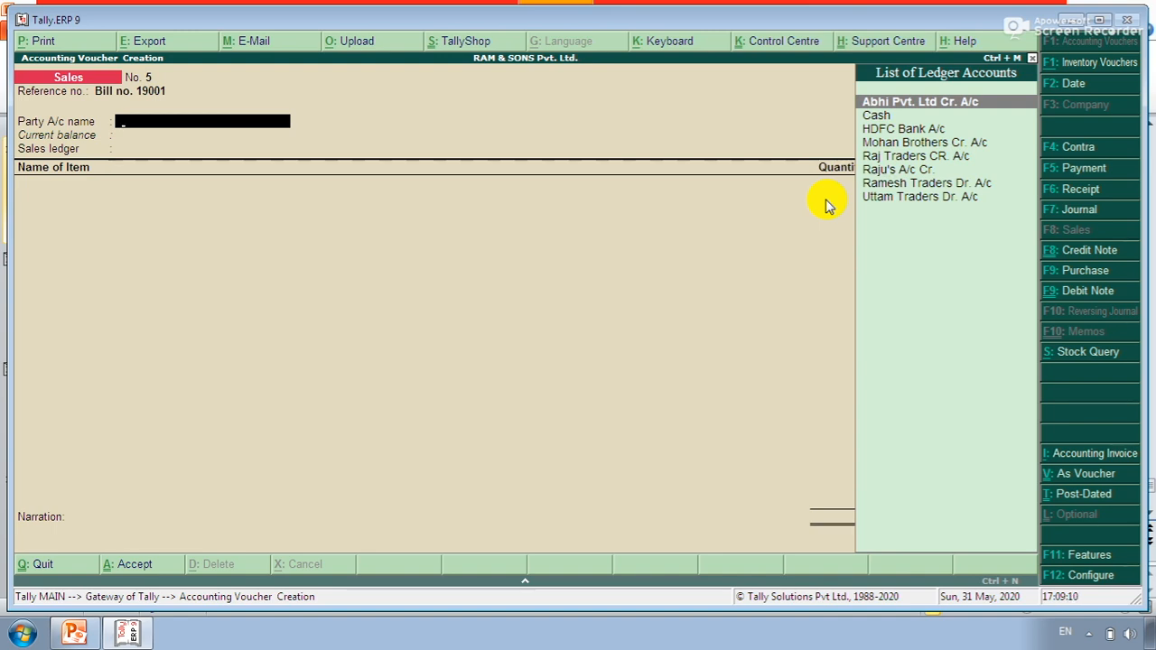
pyautogui.hotkey('alt', 'c')
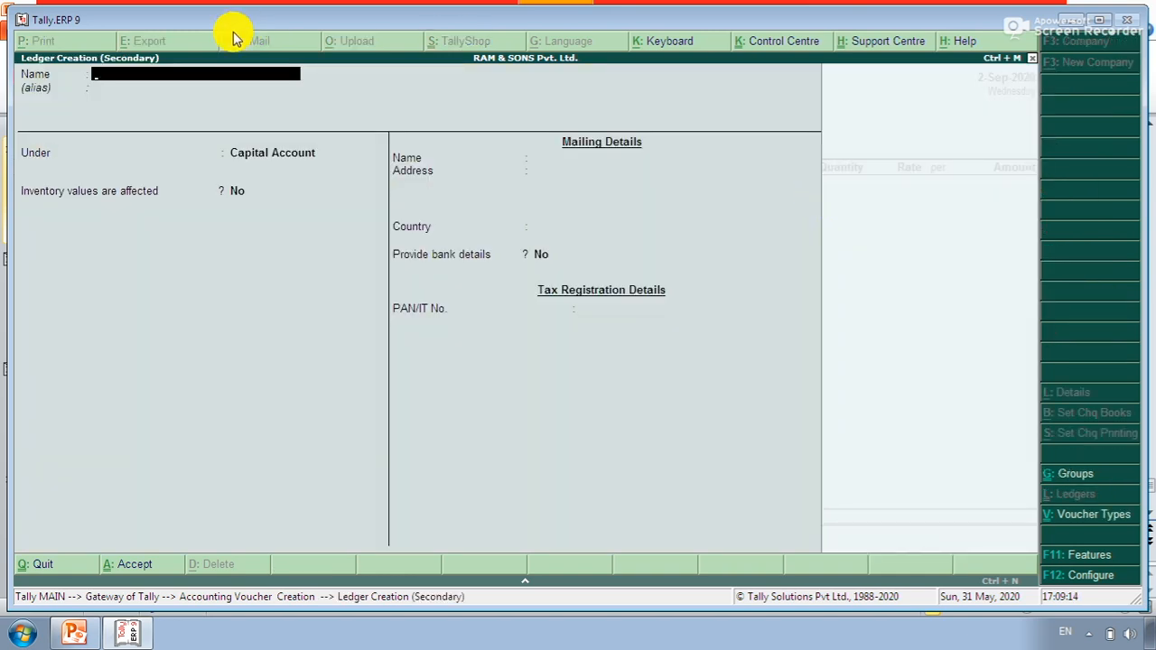
# - Name the new ledger Rajat Dr. A/c under the Sundry Debtors group
pyautogui.write('Rajat')
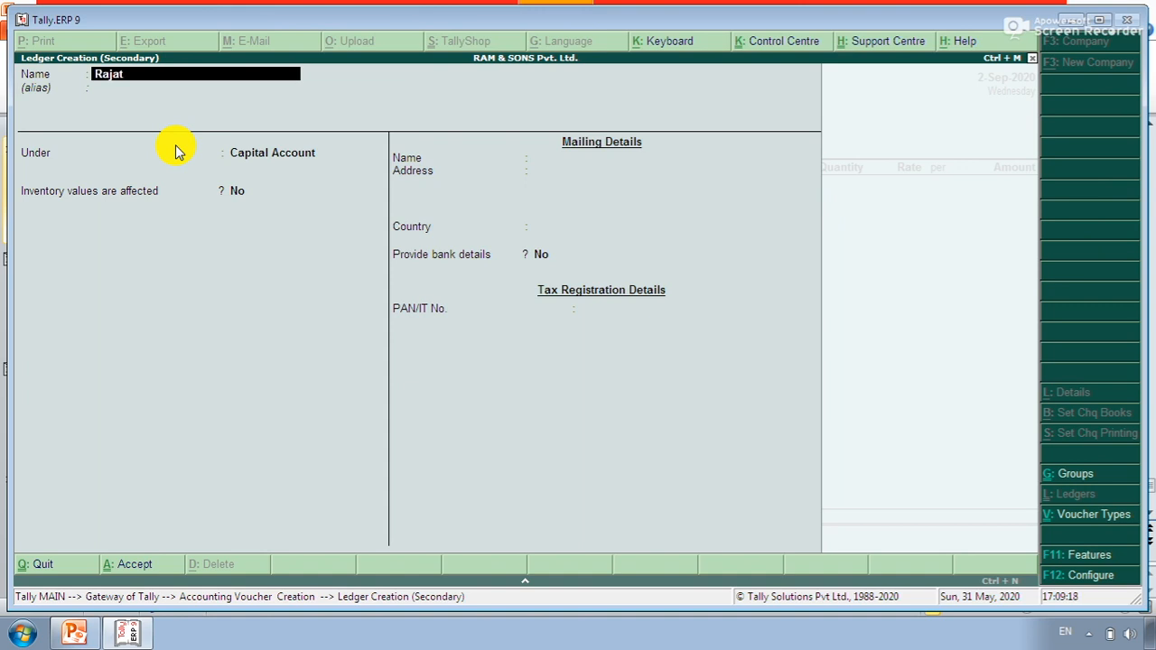
pyautogui.write(' Dr. A/c')
pyautogui.press('Return')
pyautogui.write('Su')
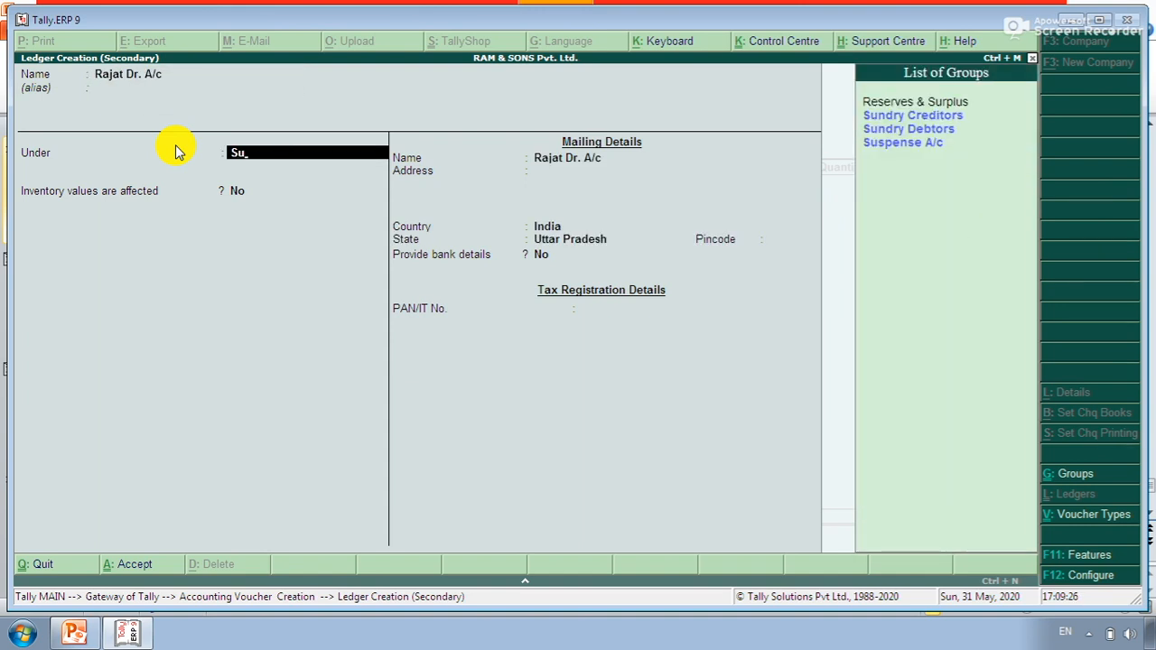
pyautogui.press('Down')
pyautogui.press('Down')
pyautogui.press('Return')
# - Enter the address Ram Nagar, Pitambarpur and accept the ledger
pyautogui.press('Return')
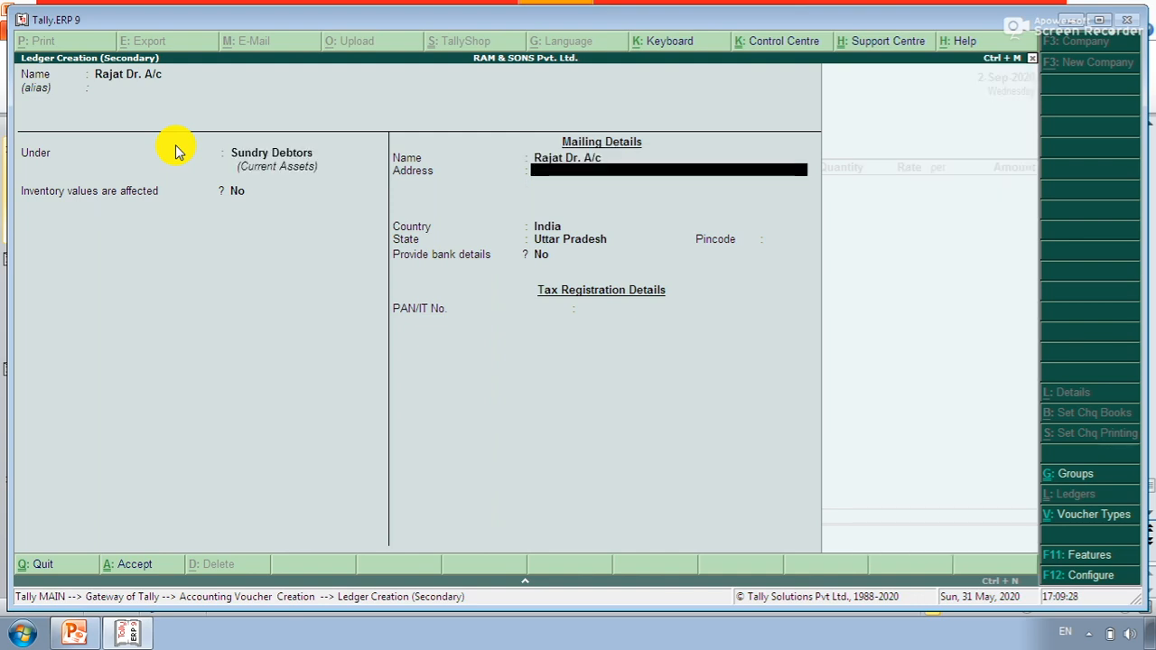
pyautogui.write('Ram Nagar')
pyautogui.press('Return')
pyautogui.write('Pam')
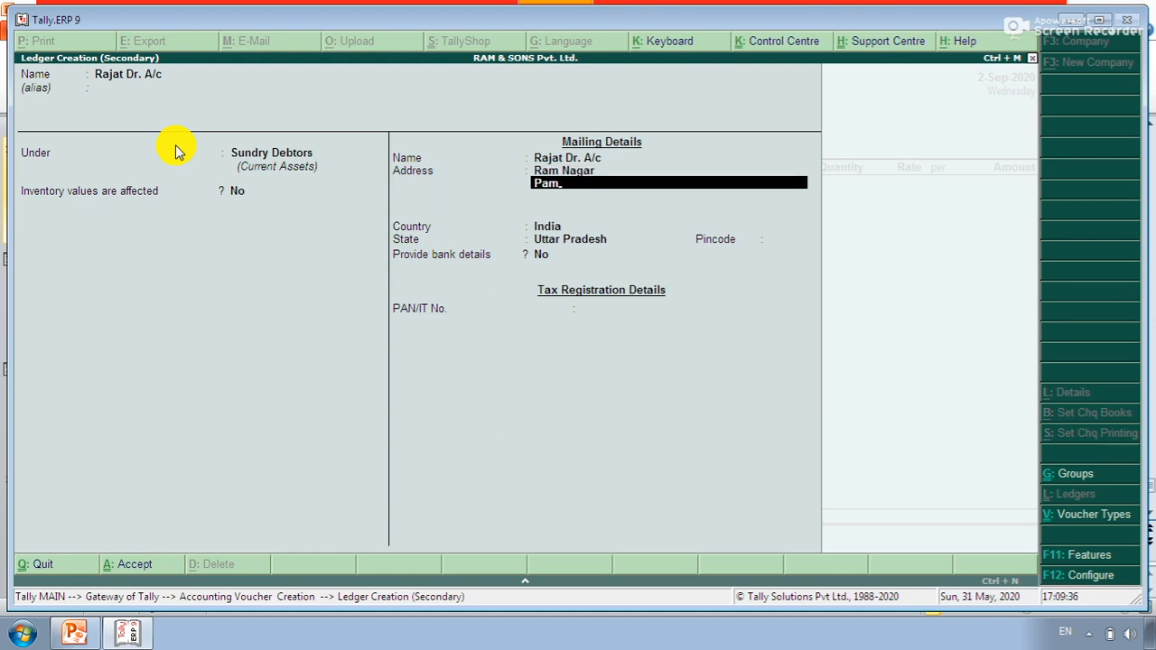
pyautogui.press('BackSpace')
pyautogui.press('BackSpace')
pyautogui.write('ia')
pyautogui.press('BackSpace')
pyautogui.write('tambarpur')
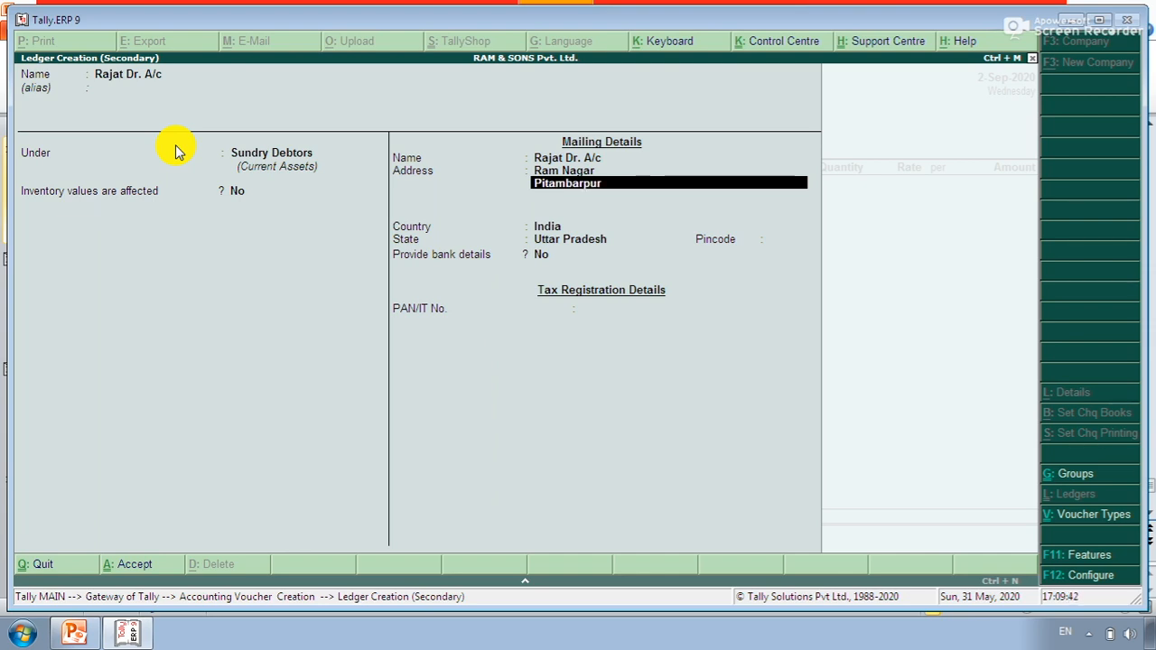
pyautogui.press('Return')
pyautogui.press('Return')
pyautogui.press('Return')
pyautogui.press('Return')
pyautogui.press('Return')
pyautogui.press('Return')
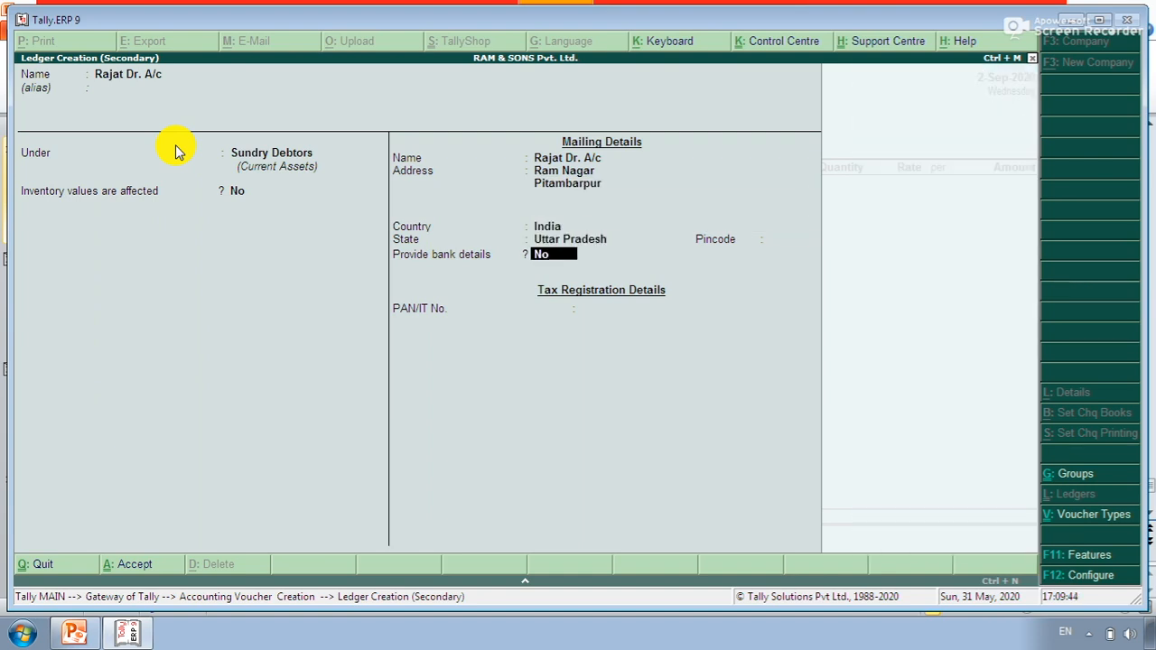
pyautogui.press('Return')
pyautogui.press('Return')
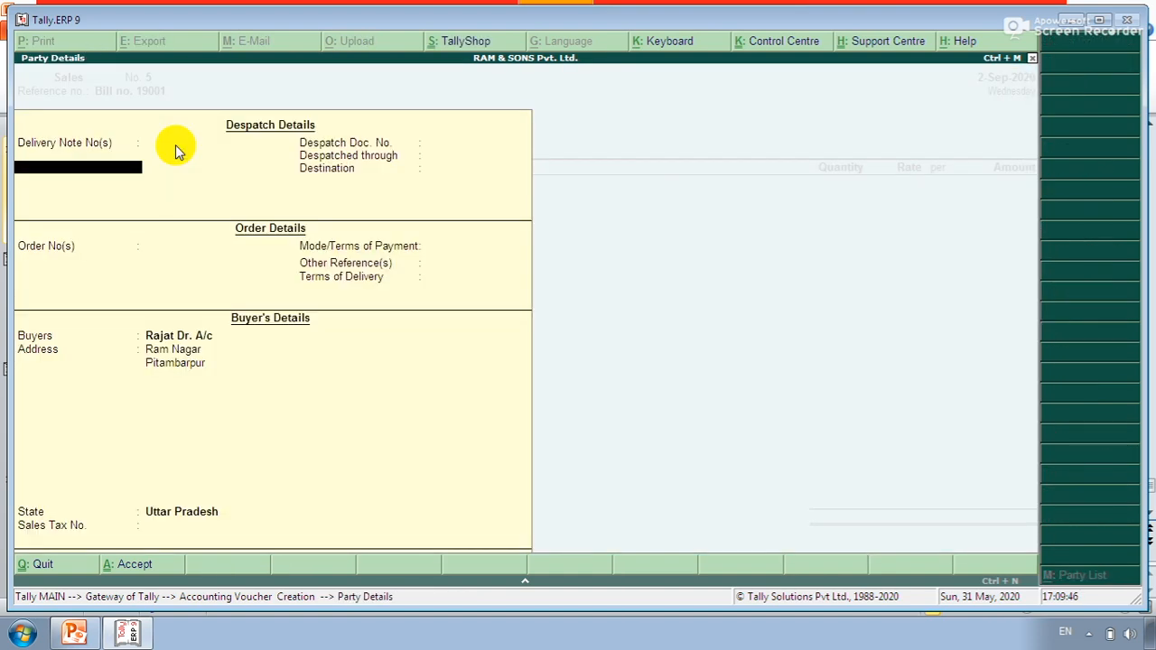
# - Accept the Party Details screen and return to the sales voucher
pyautogui.press('Return')
pyautogui.press('Return')
pyautogui.press('Return')
pyautogui.press('Return')
pyautogui.press('Return')
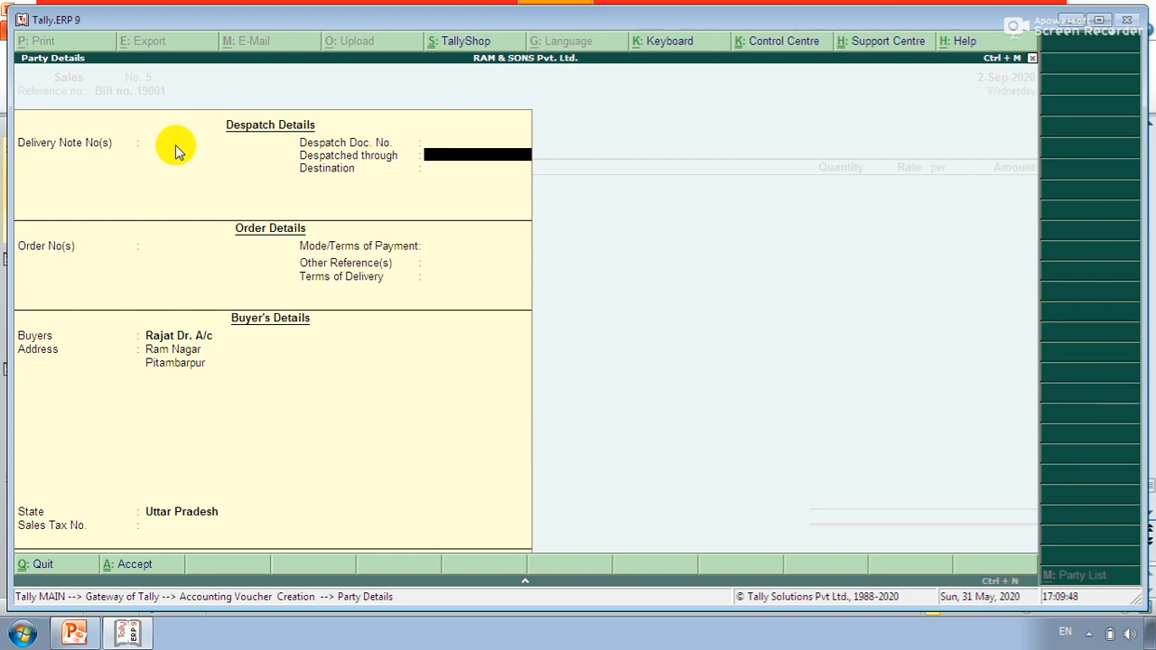
pyautogui.press('Return')
pyautogui.press('Return')
pyautogui.press('Return')
pyautogui.press('Return')
pyautogui.press('Return')
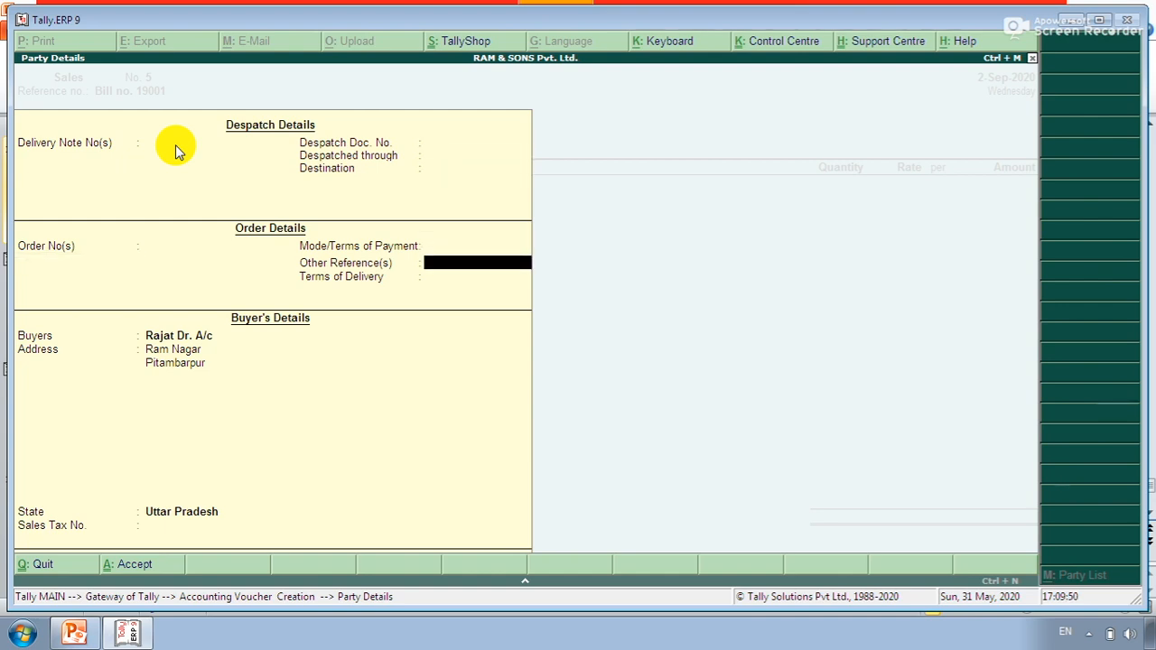
pyautogui.press('Return')
pyautogui.press('Return')
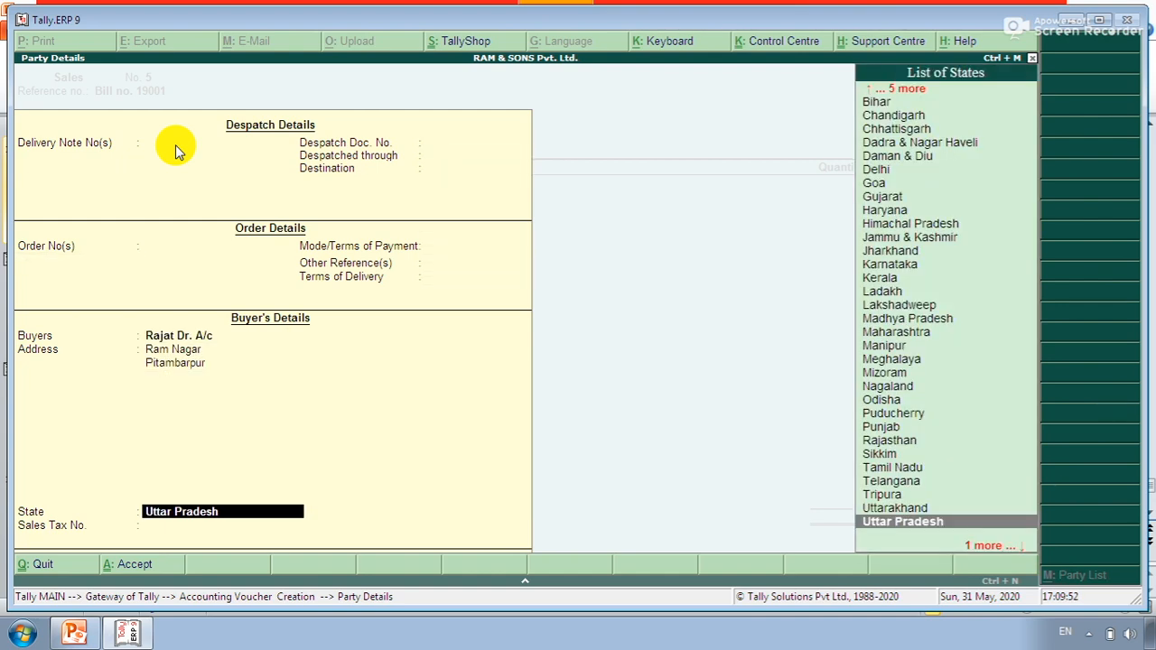
pyautogui.press('Return')
pyautogui.press('Return')
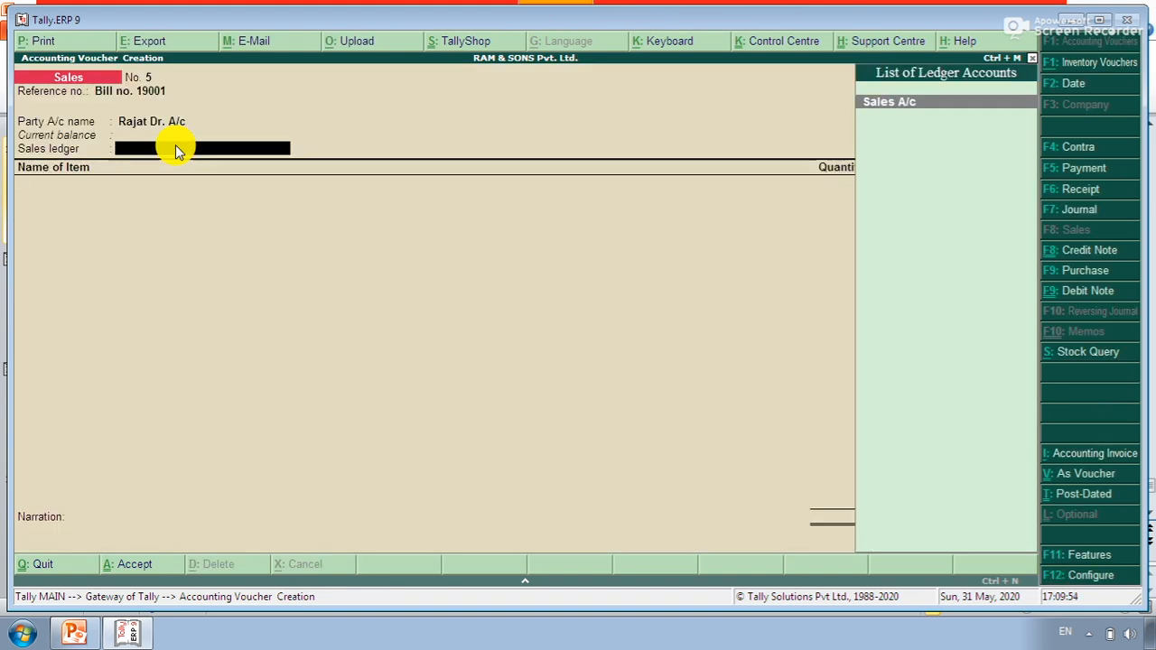
pyautogui.press('Return')
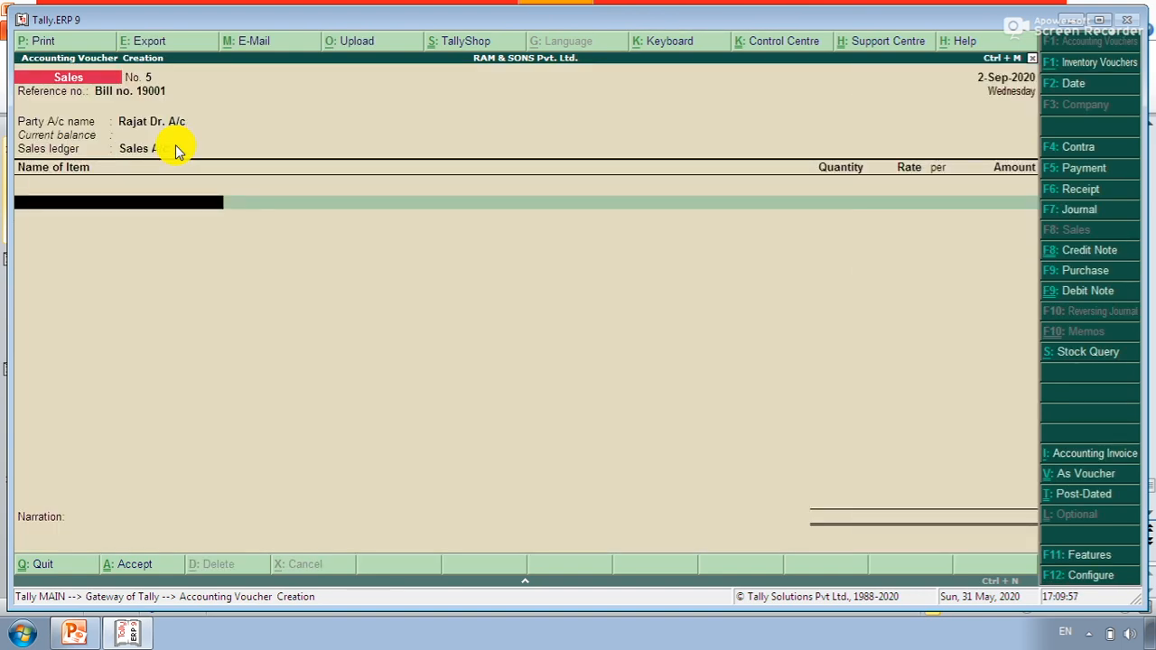
# - Add 25 PKT Red Chilli Powder at 30.00 and save the voucher
pyautogui.press('Down')
pyautogui.press('Down')
pyautogui.press('Down')
pyautogui.press('Down')
pyautogui.press('Down')
pyautogui.press('Down')
pyautogui.press('Down')
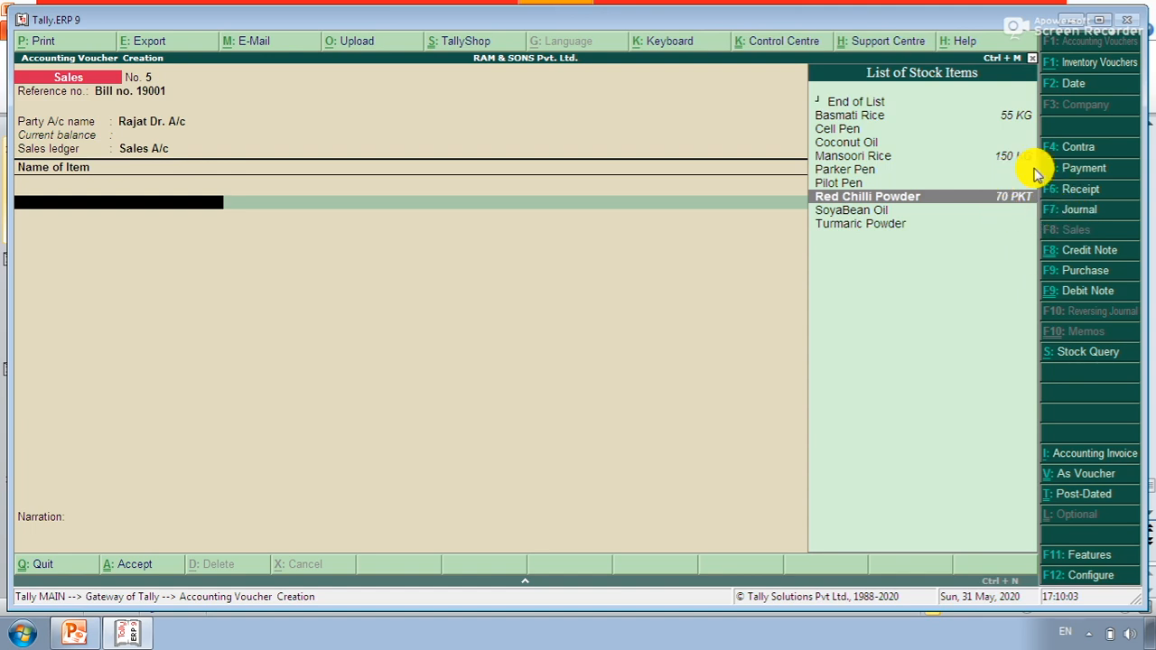
pyautogui.press('Return')
pyautogui.write('25')
pyautogui.press('Return')
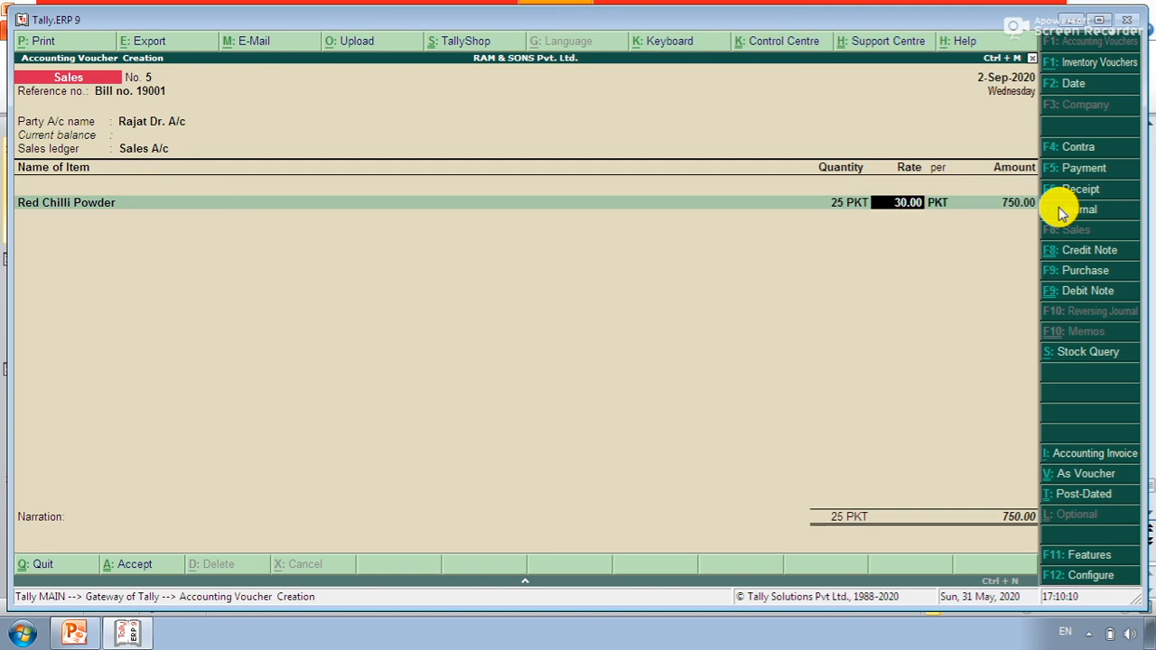
pyautogui.press('Return')
pyautogui.press('Return')
pyautogui.press('Return')
pyautogui.press('Return')
pyautogui.press('Return')
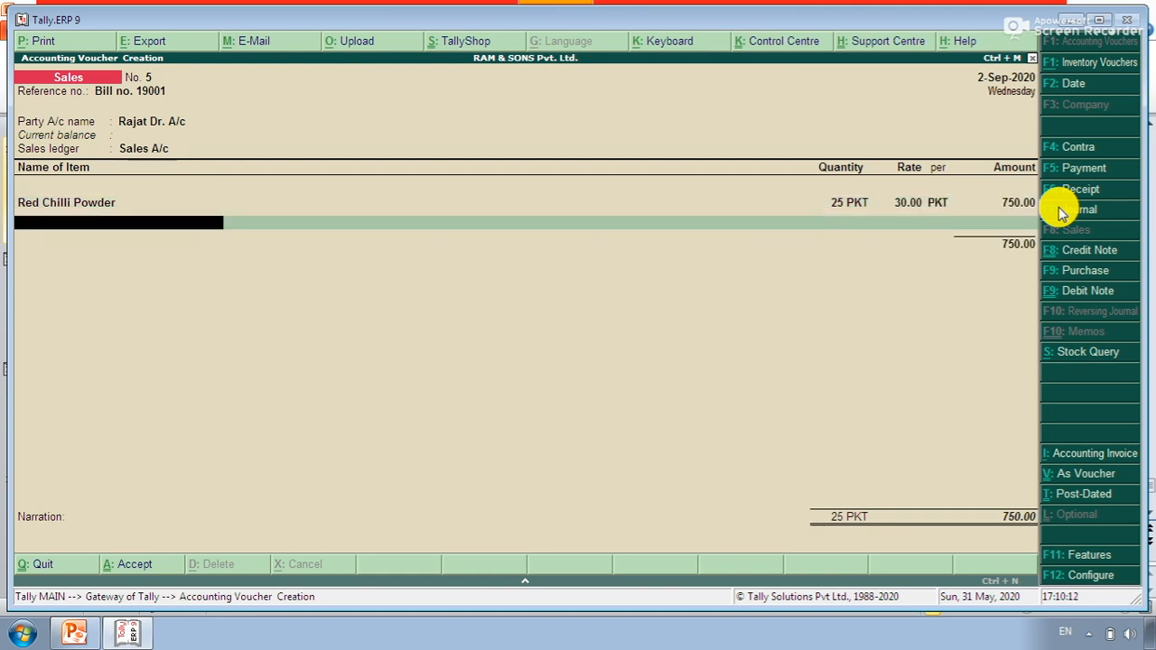
pyautogui.press('Return')
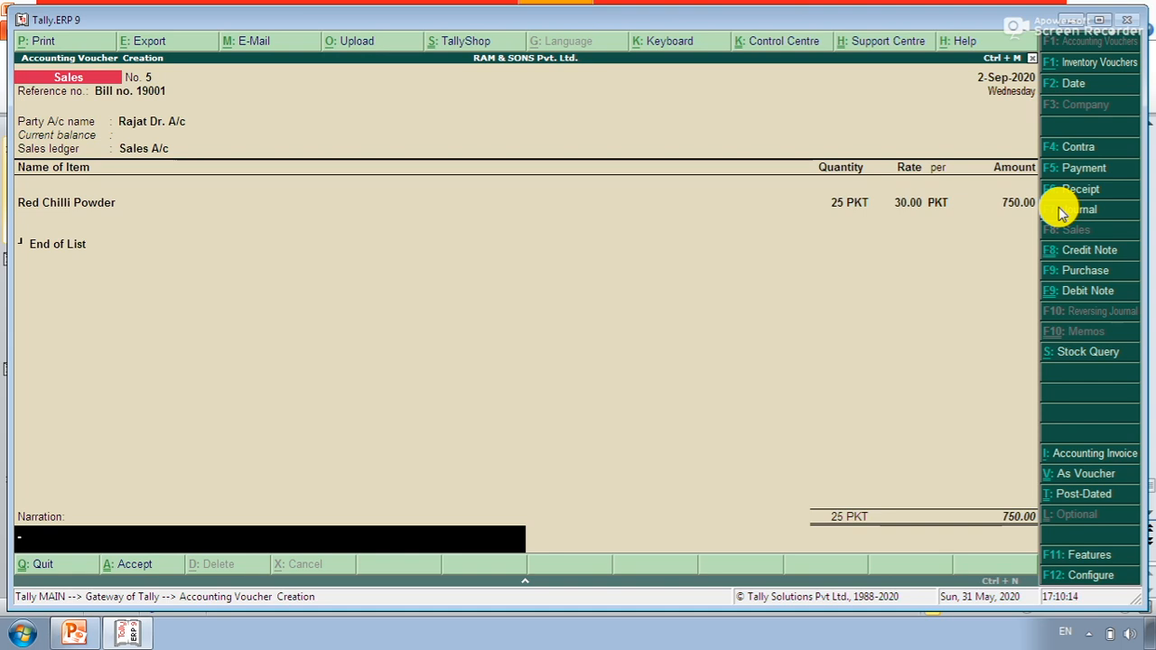
pyautogui.press('Return')
pyautogui.press('Return')
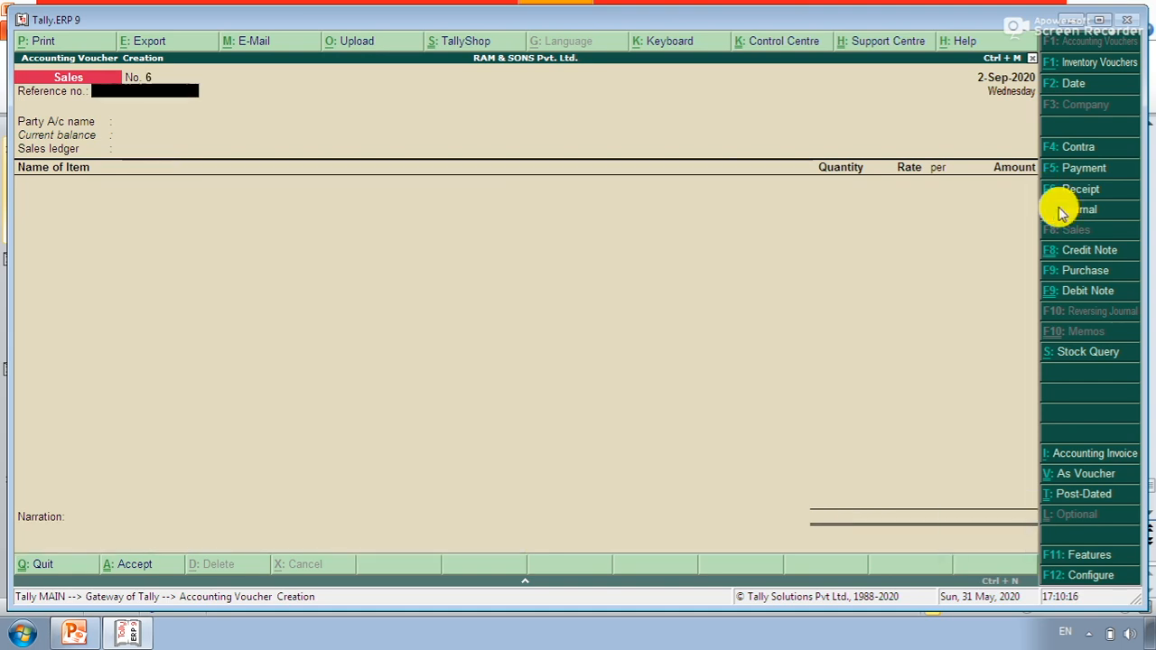
# - Check the detailed Stock Summary showing Red Chilli Powder at 45 PKT, then return to Gateway
pyautogui.press('Escape')
pyautogui.press('Return')
pyautogui.press('Escape')
pyautogui.press('Escape')
pyautogui.press('Down')
pyautogui.press('Down')
pyautogui.press('Down')
pyautogui.press('Down')
pyautogui.press('Down')
pyautogui.press('Down')
pyautogui.press('Down')
pyautogui.press('Down')
pyautogui.press('Down')
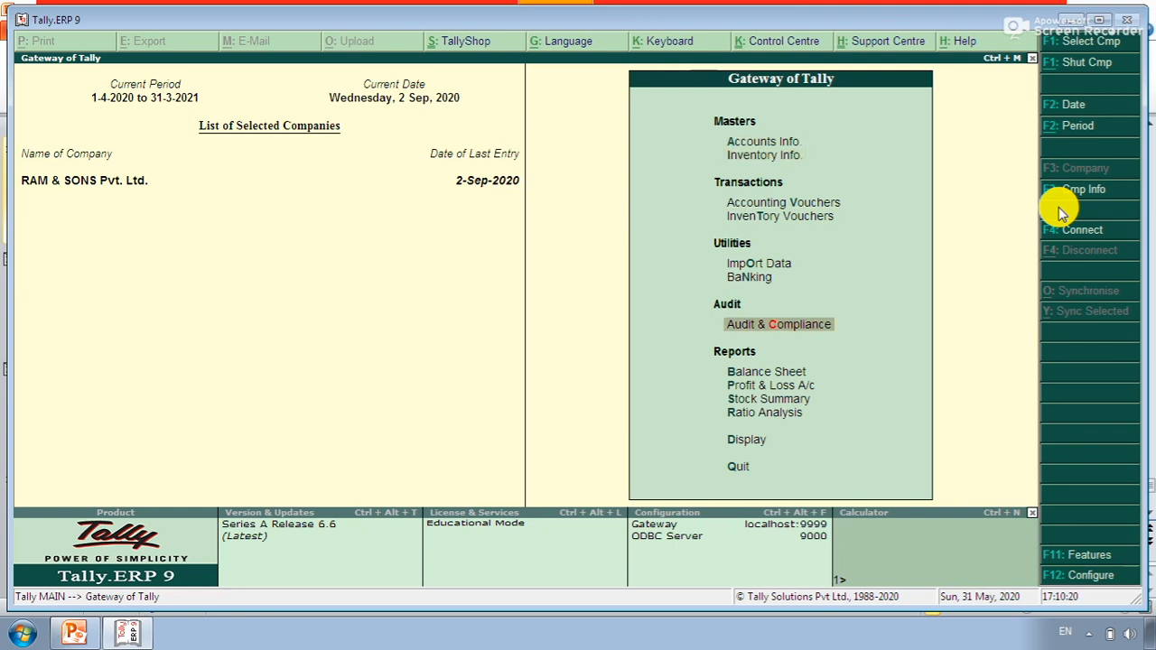
pyautogui.press('Return')
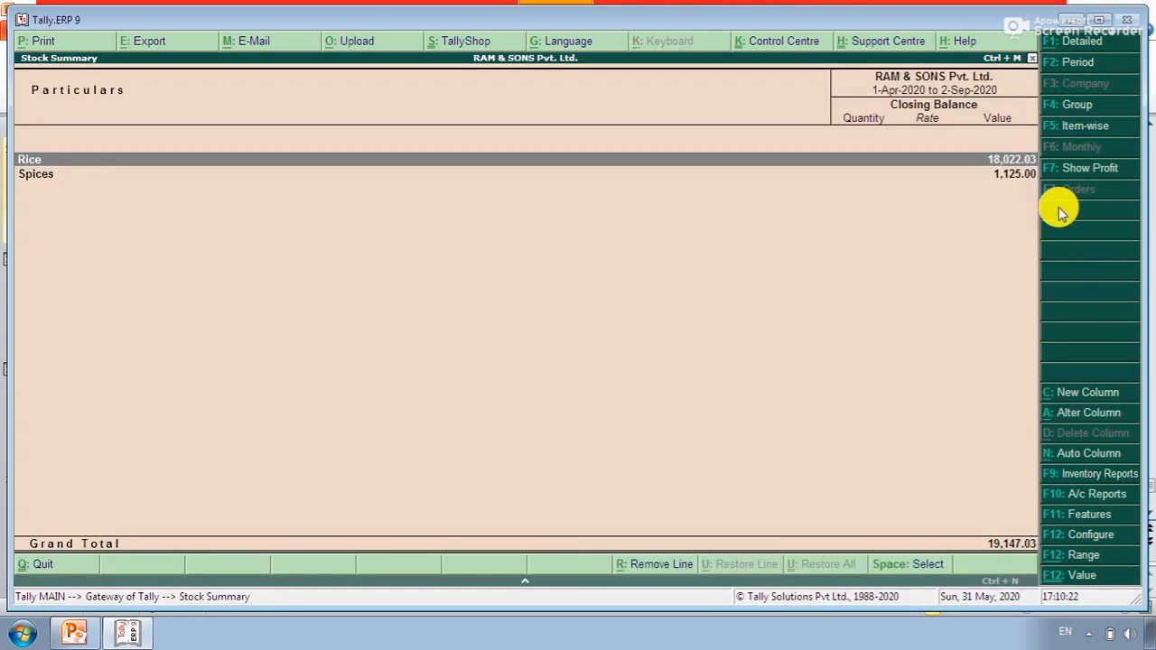
pyautogui.hotkey('alt', 'F1')
pyautogui.press('Down')
pyautogui.press('Down')
pyautogui.press('Down')
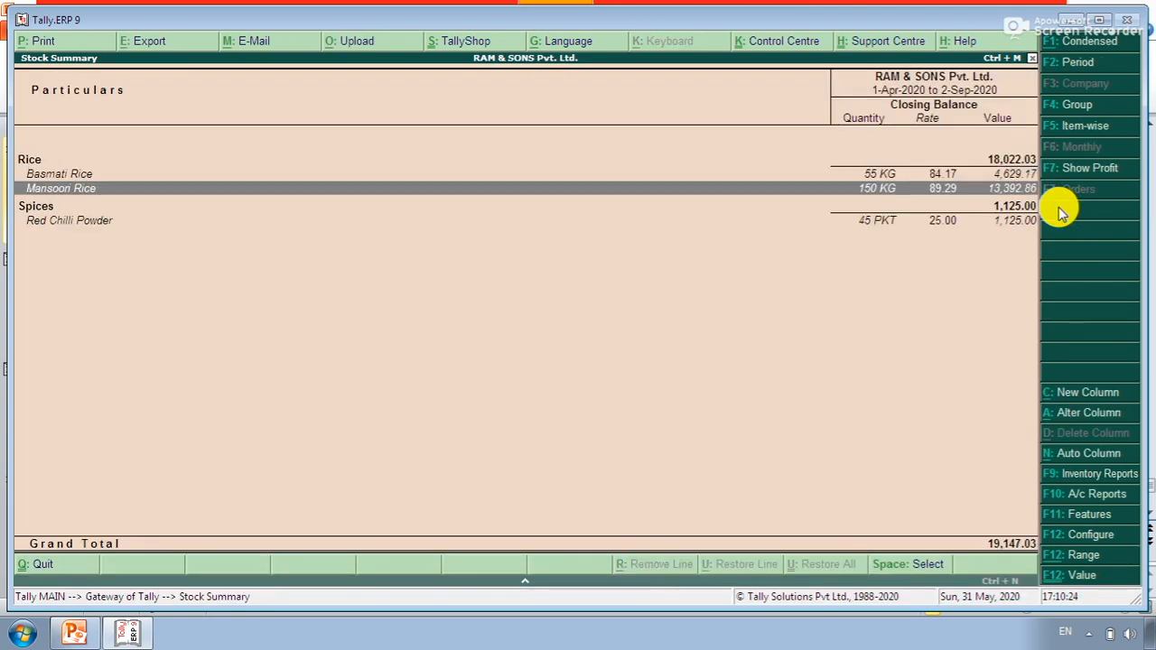
pyautogui.press('Down')
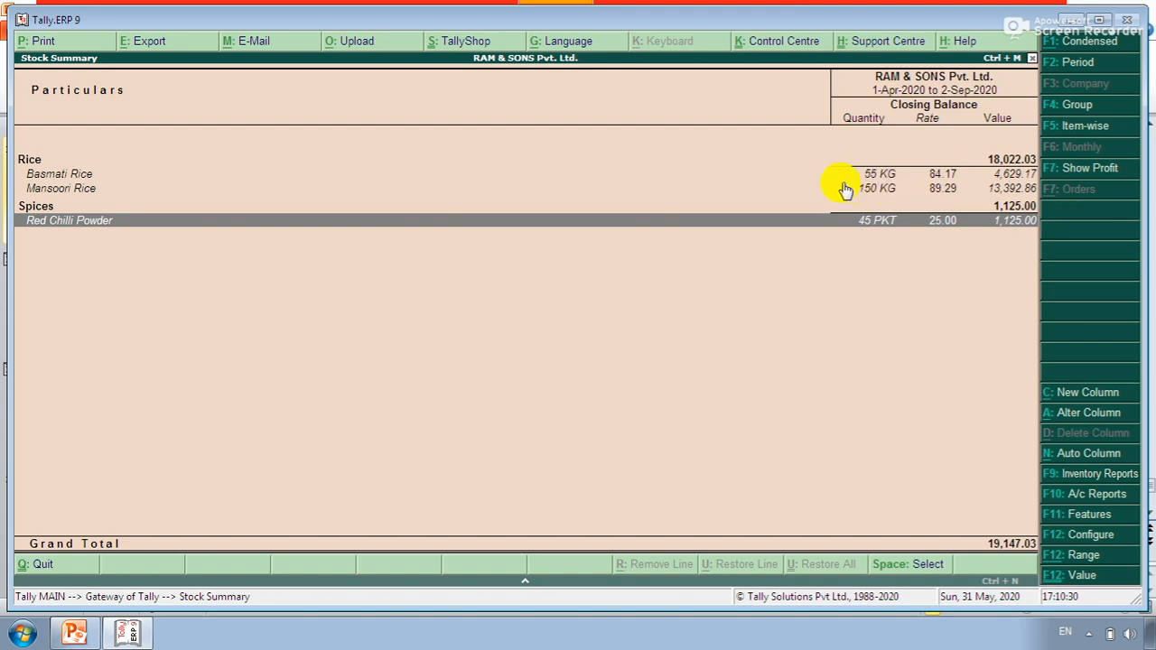
pyautogui.press('Escape')
pyautogui.press('Escape')
pyautogui.press('Escape')
pyautogui.press('Down')
pyautogui.press('Down')
pyautogui.press('Down')
pyautogui.press('Down')
pyautogui.press('Down')
pyautogui.press('Down')
pyautogui.press('Down')
pyautogui.press('Down')
pyautogui.press('Down')
pyautogui.press('Down')
pyautogui.press('Down')
pyautogui.press('Down')
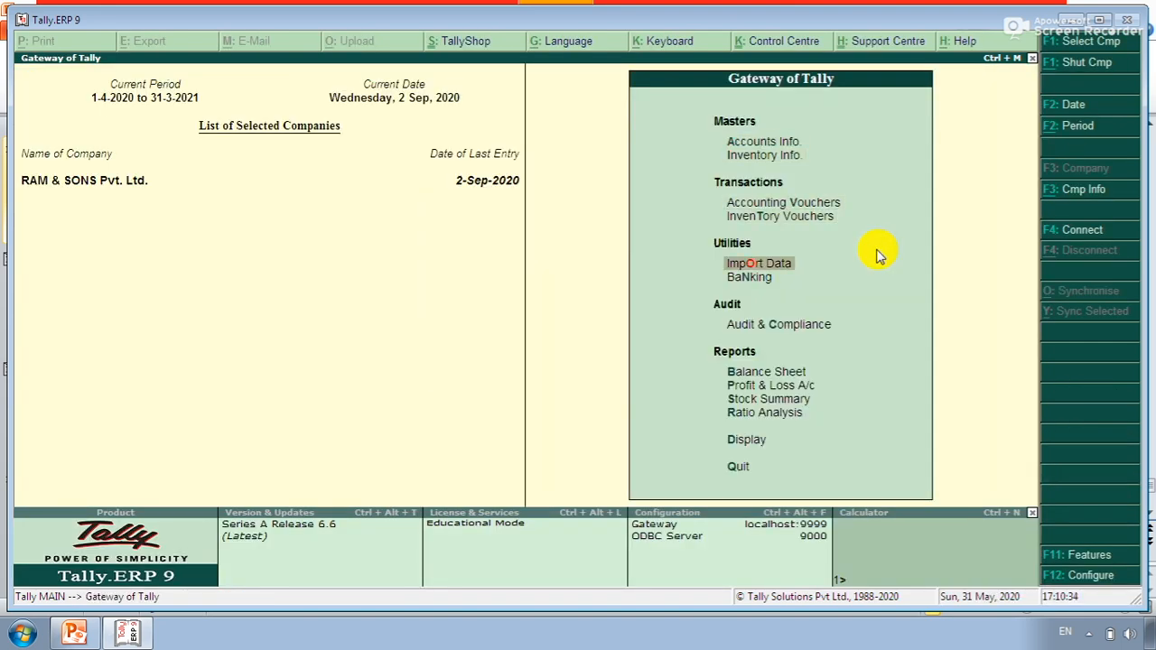
pyautogui.press('Up')
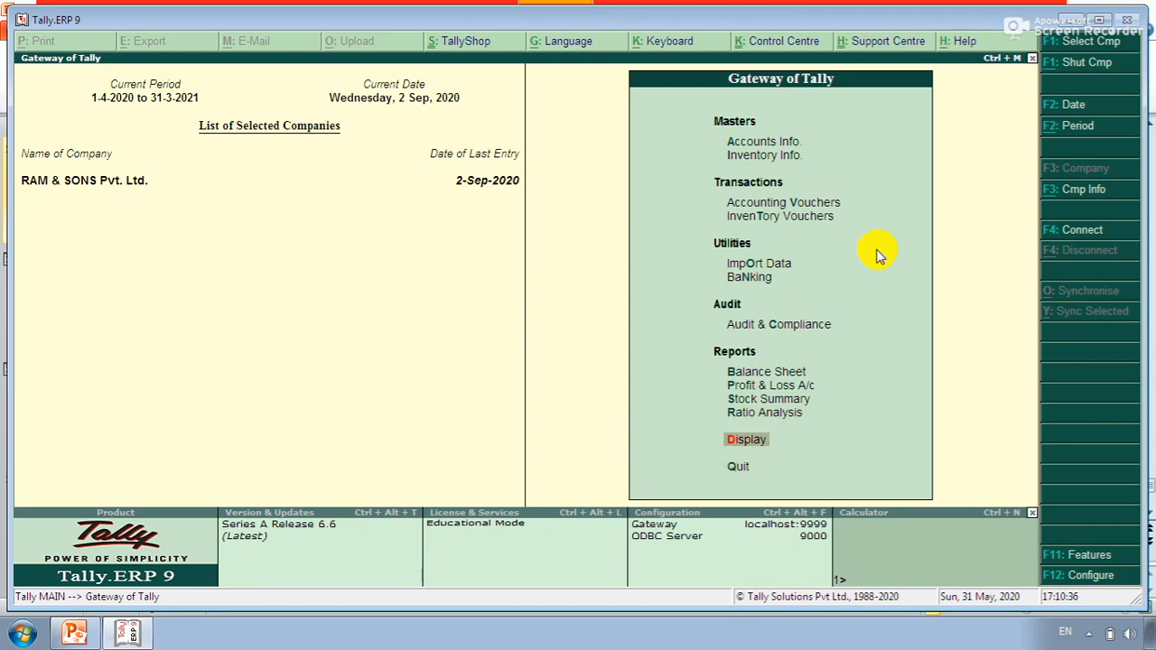
pyautogui.press('Return')
pyautogui.press('Down')
pyautogui.press('Down')
pyautogui.press('Return')
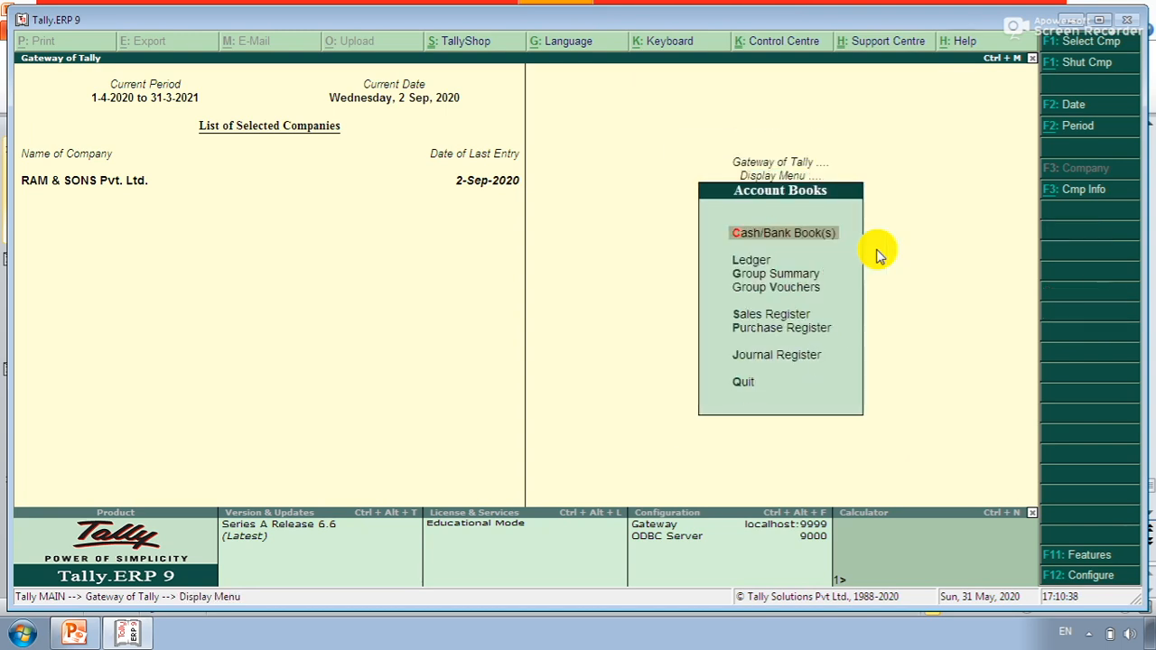
pyautogui.press('Down')
pyautogui.press('Down')
pyautogui.press('Down')
pyautogui.press('Down')
pyautogui.press('Down')
pyautogui.press('Down')
pyautogui.press('Down')
pyautogui.press('Down')
pyautogui.press('Down')
pyautogui.press('Down')
pyautogui.press('Down')
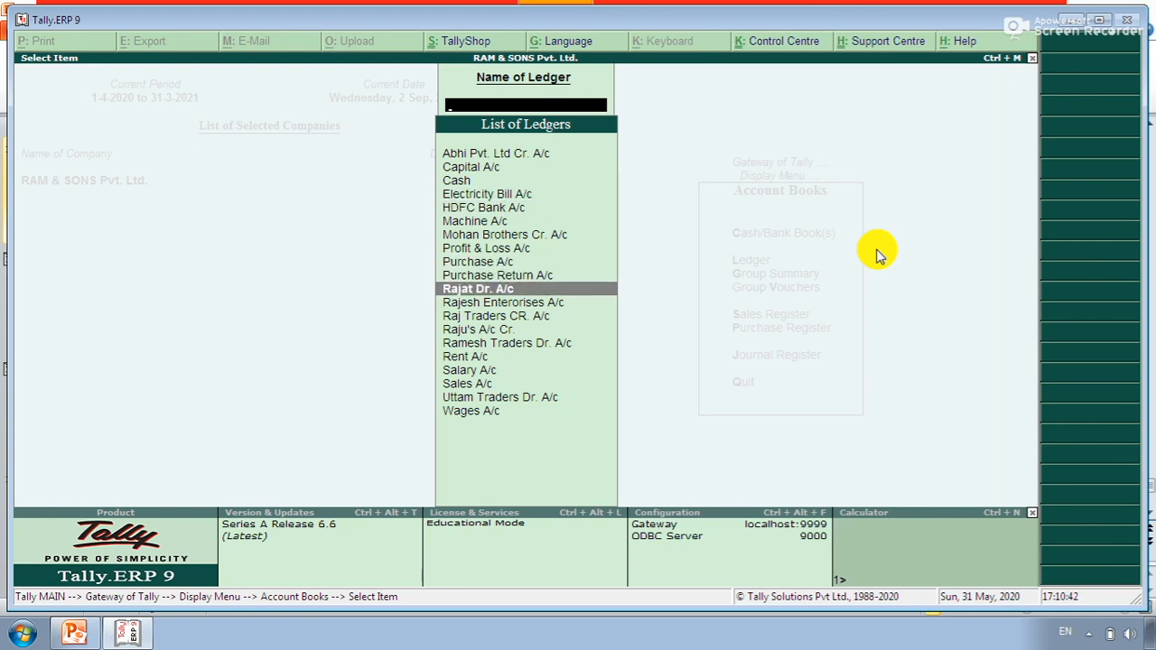
pyautogui.press('Return')
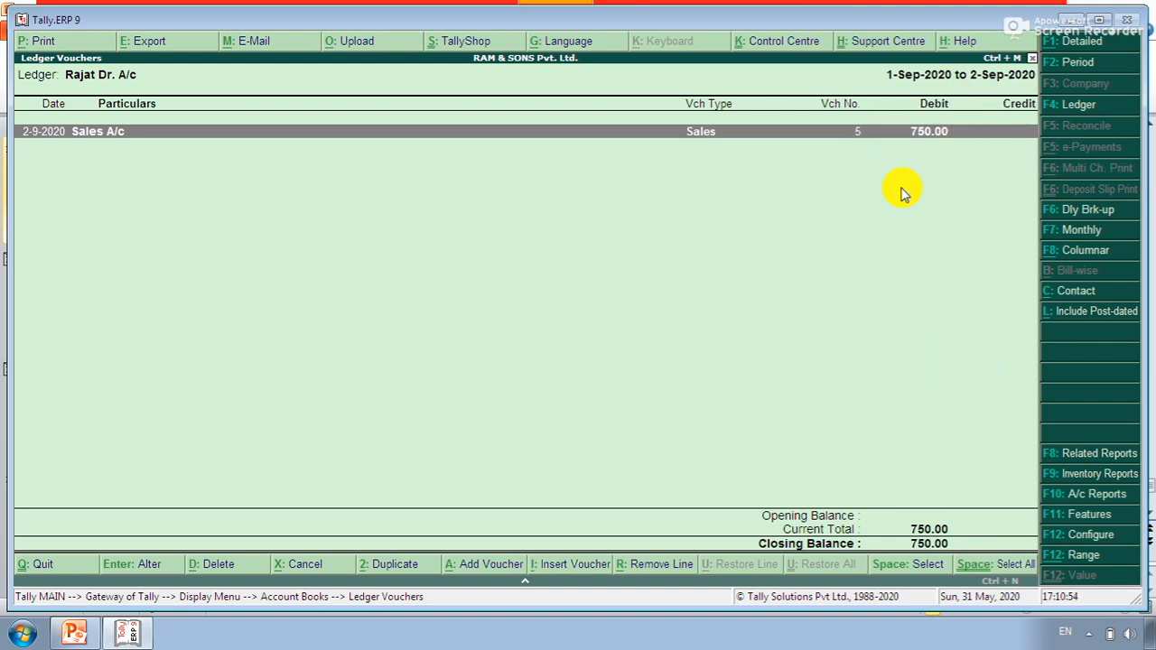
pyautogui.press('Escape')
pyautogui.press('Escape')
pyautogui.press('Escape')
pyautogui.press('Escape')
pyautogui.press('Escape')
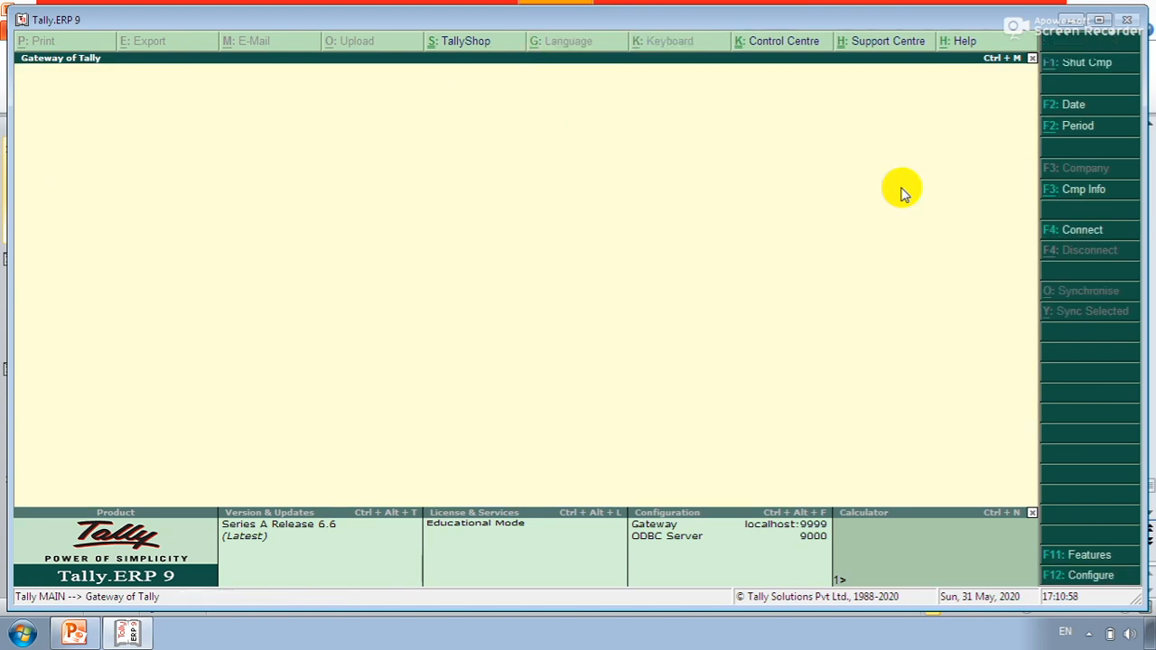
pyautogui.press('Escape')
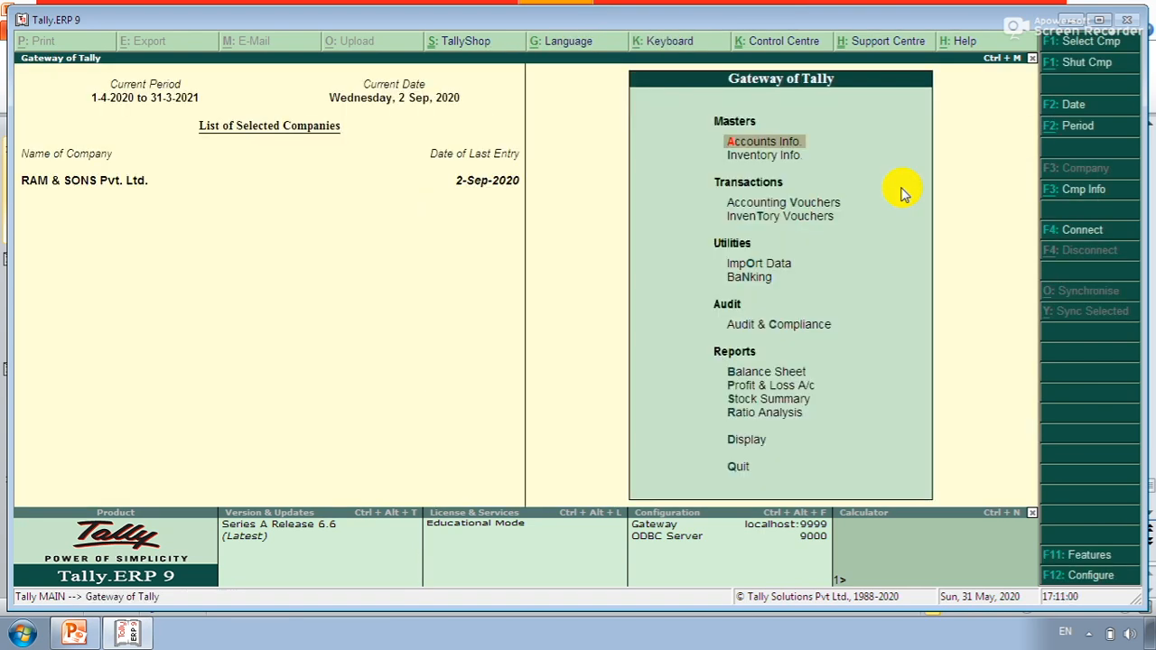
pyautogui.hotkey('alt', 'Tab')
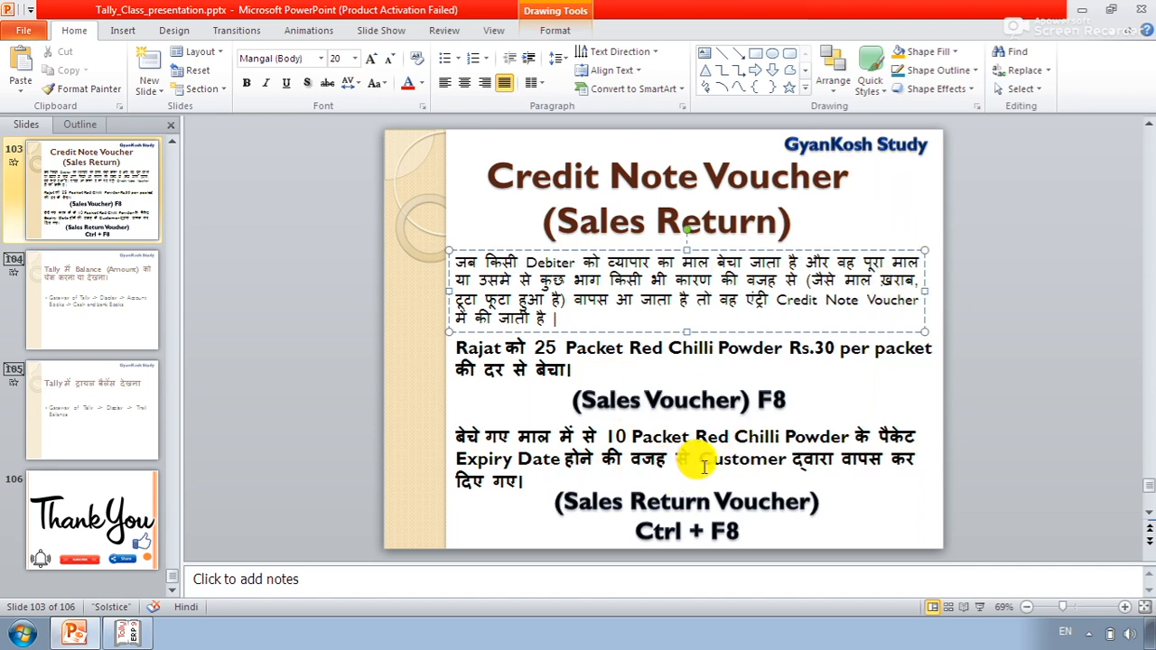
pyautogui.hotkey('alt', 'Tab')
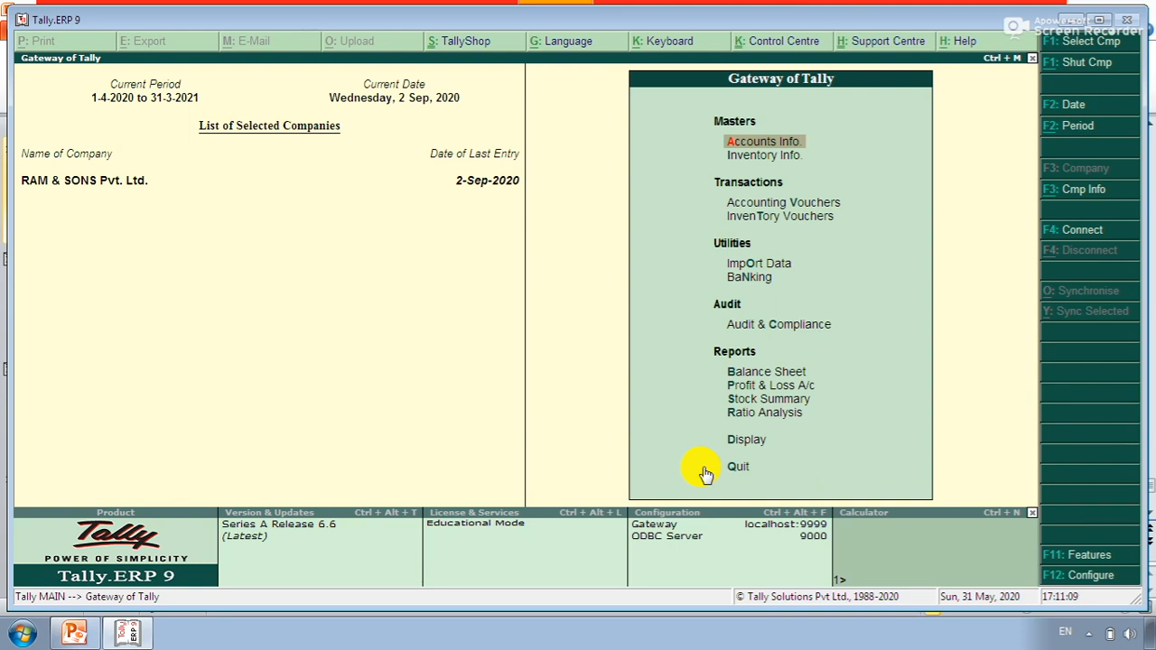
pyautogui.press('Down')
pyautogui.press('Down')
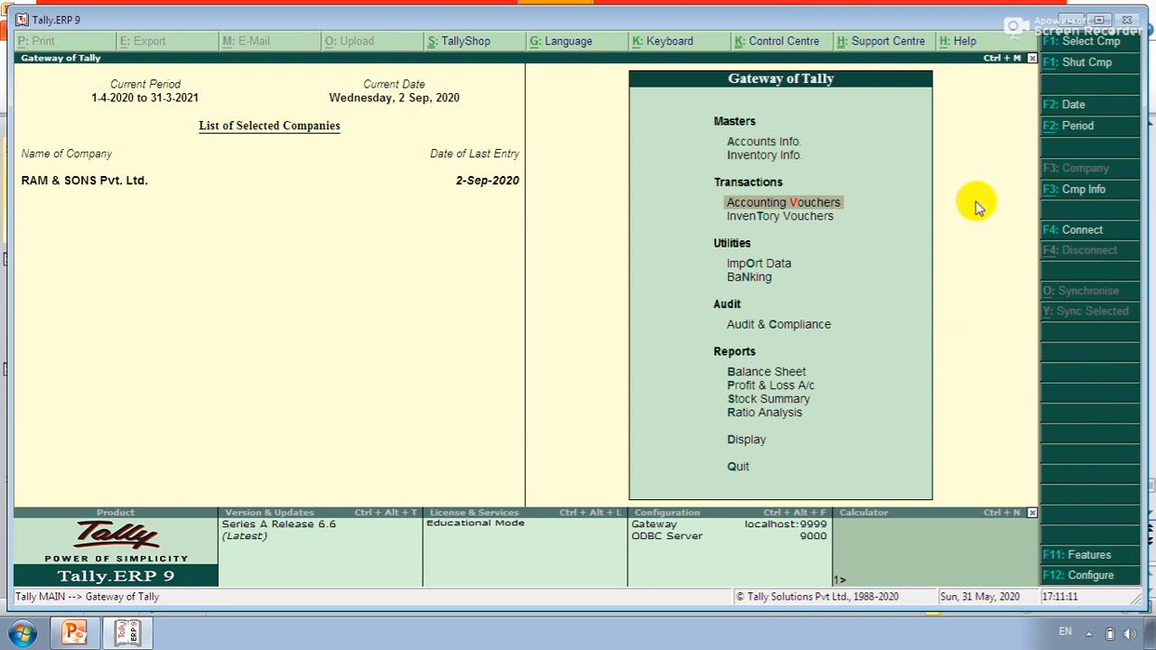
# - Open Accounting Vouchers and bring up the F11 Accounting Features
pyautogui.click(800, 195)
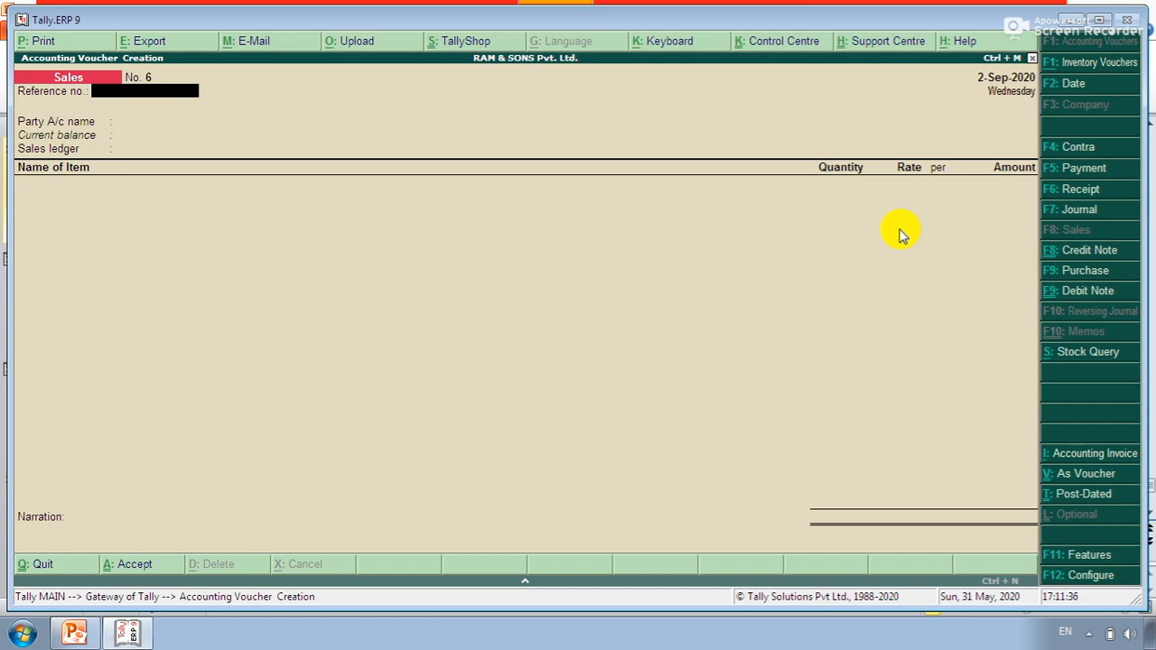
pyautogui.press('F11')
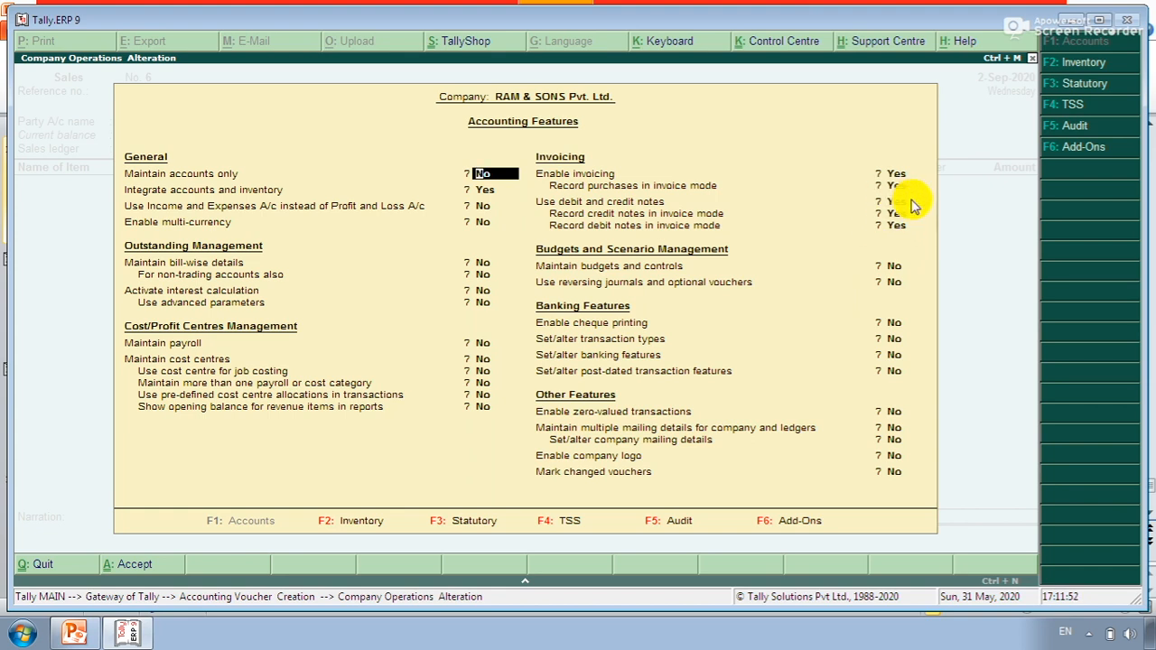
# - Confirm 'Use debit and credit notes' is Yes and accept the Accounting Features
pyautogui.press('Down')
pyautogui.press('Down')
pyautogui.press('Down')
pyautogui.press('Down')
pyautogui.press('Down')
pyautogui.press('Down')
pyautogui.press('Down')
pyautogui.press('Down')
pyautogui.press('Down')
pyautogui.press('Down')
pyautogui.press('Down')
pyautogui.press('Down')
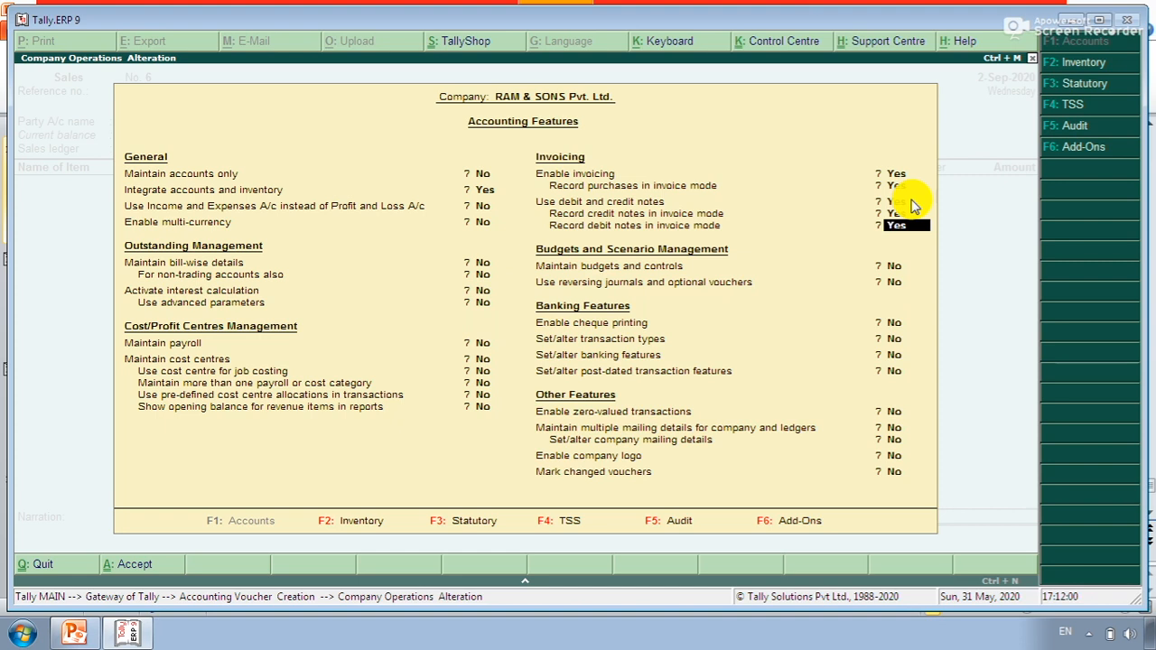
pyautogui.click(911, 199)
pyautogui.hotkey('ctrl', 'a')
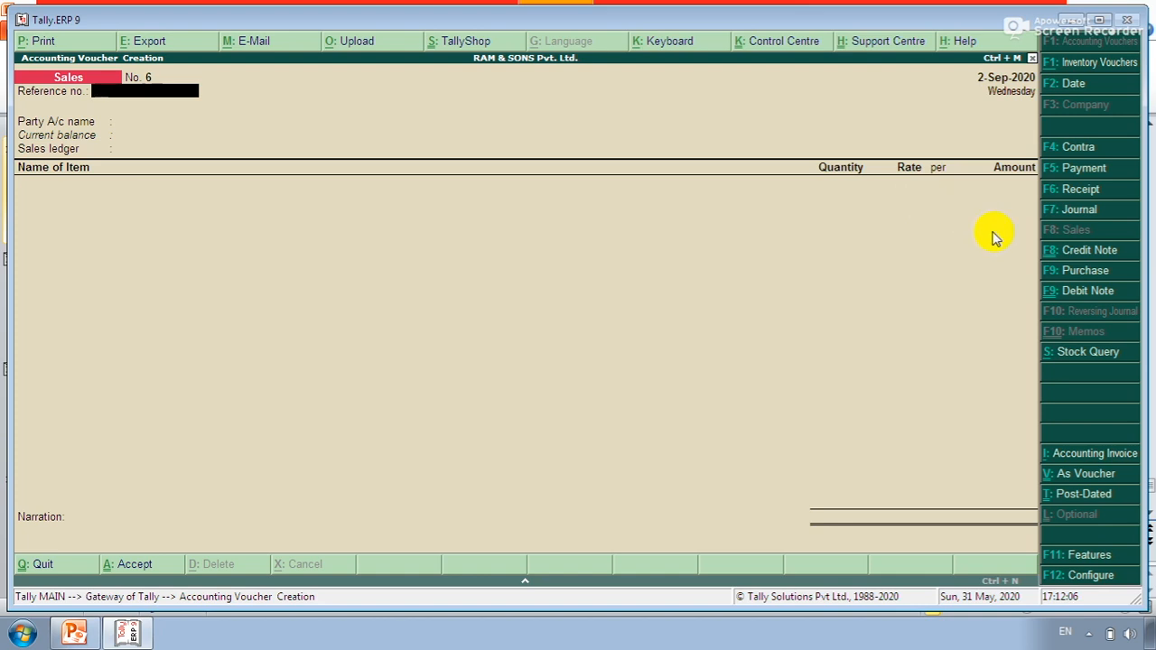
# - Switch to Credit Note No. 1, enter reference 'Bill no 1902', then ask to quit
pyautogui.click(1071, 256)
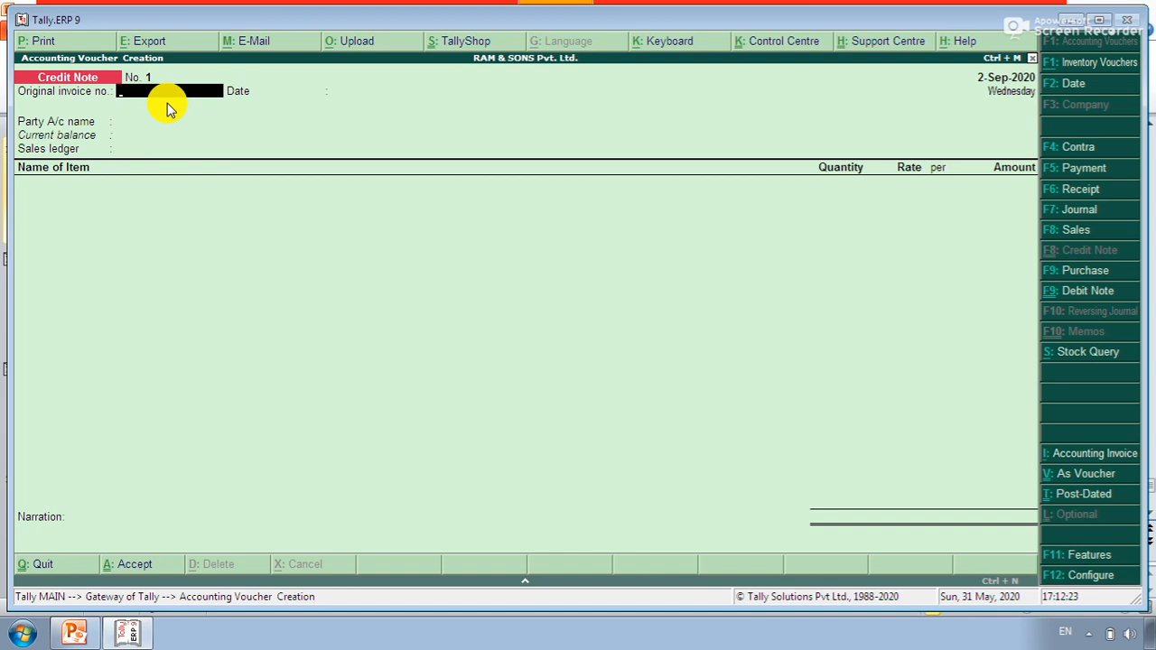
pyautogui.write('Bill no 1902')
pyautogui.press('Escape')
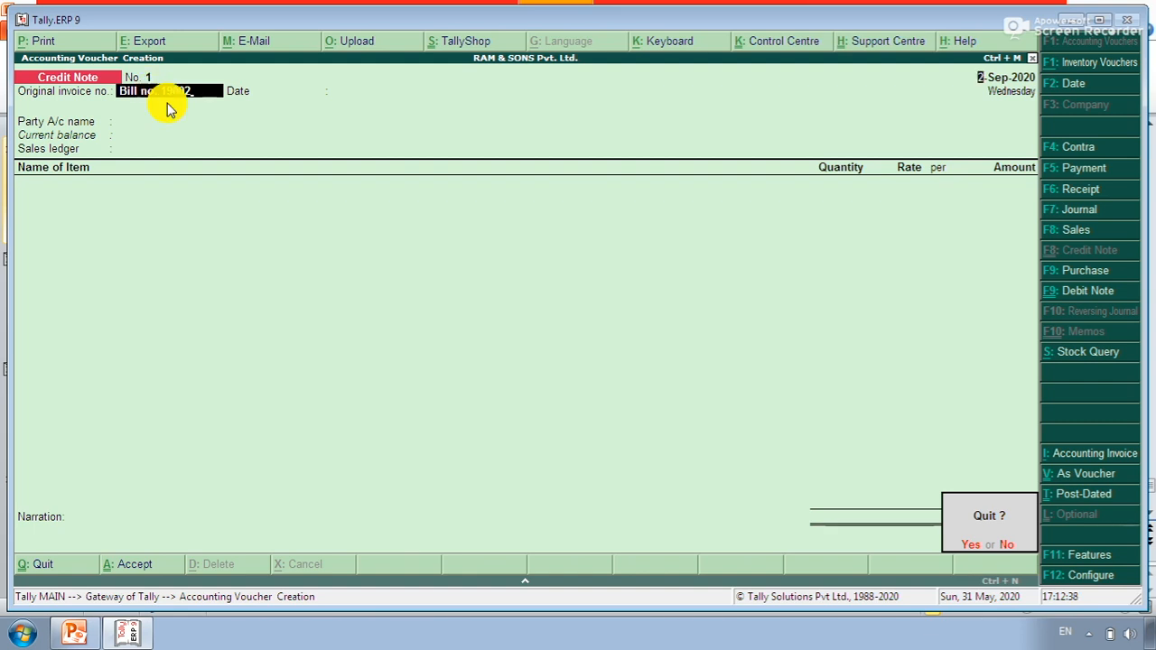
# - Abandon the credit note, view Sales voucher No. 5's 750.00 sale, then leave it
pyautogui.press('Return')
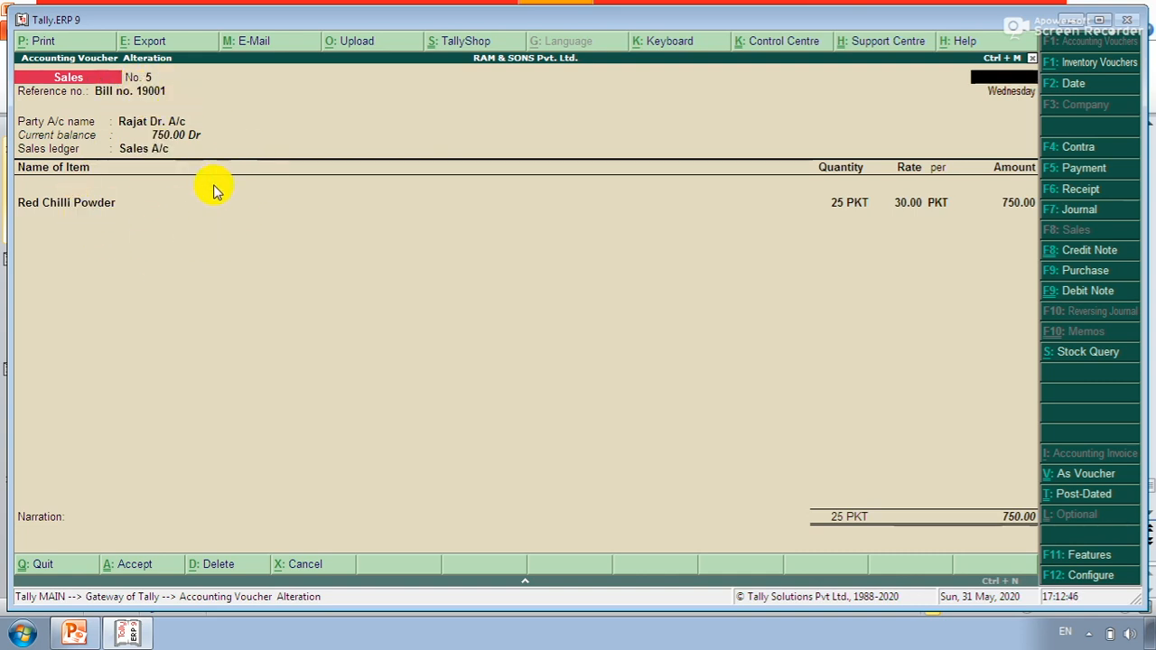
pyautogui.press('Escape')
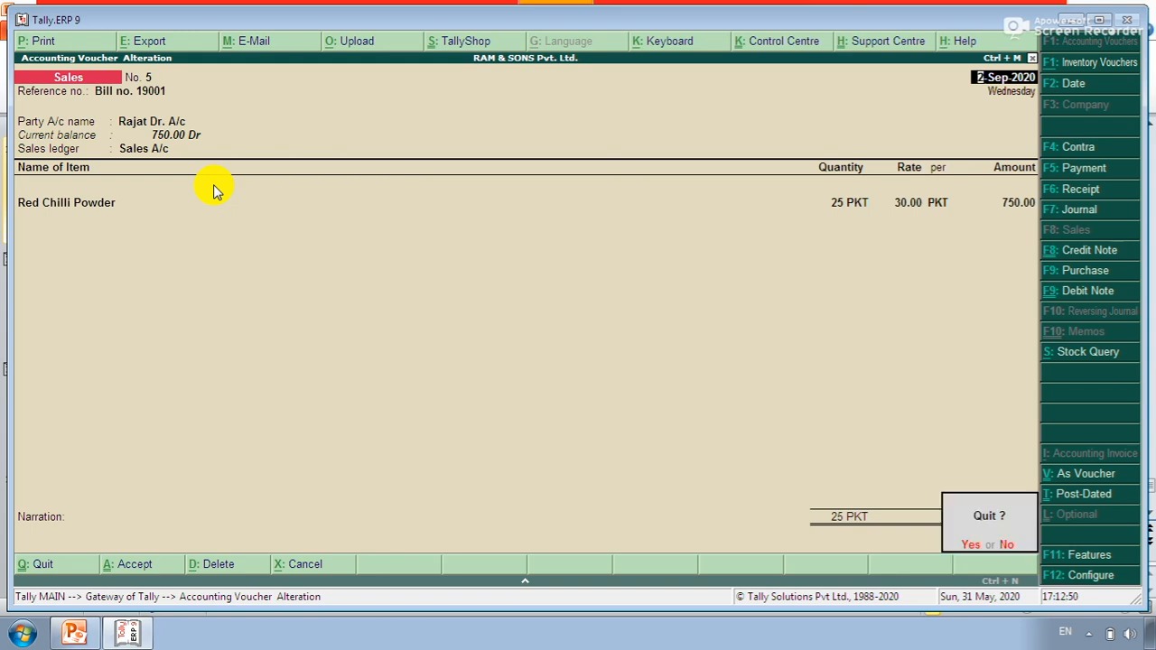
pyautogui.press('y')
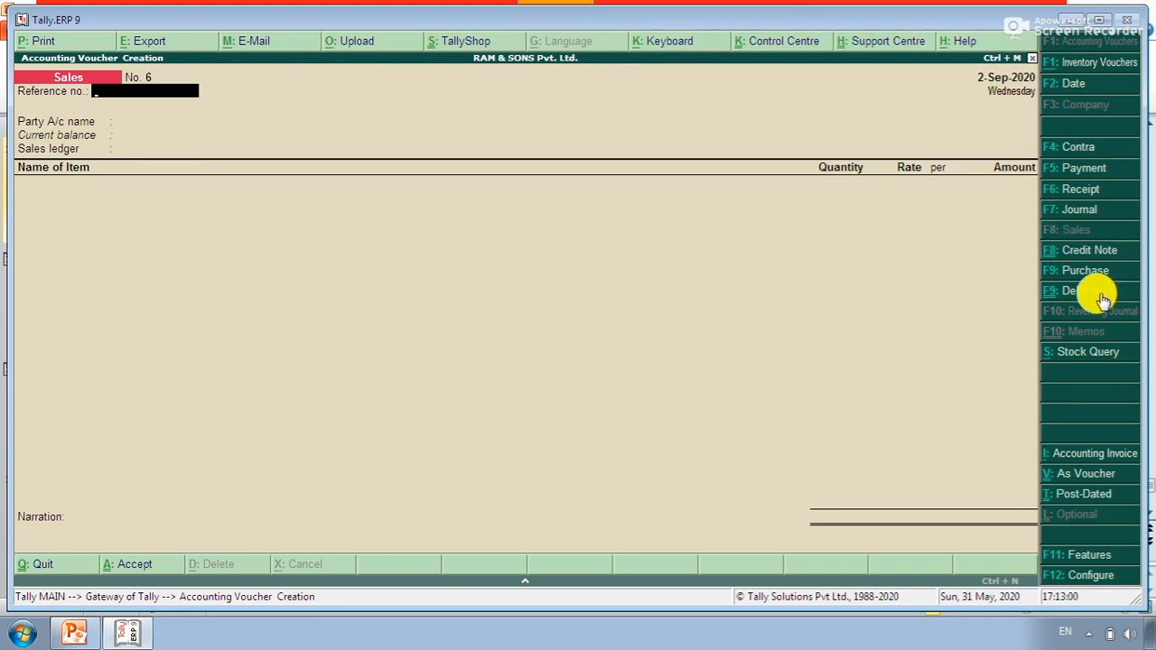
# - Start Credit Note No. 1 dated 2-Sep-2020, referencing Bill no. 19001, for the customer's ledger with Sales A/c
pyautogui.click(1089, 252)
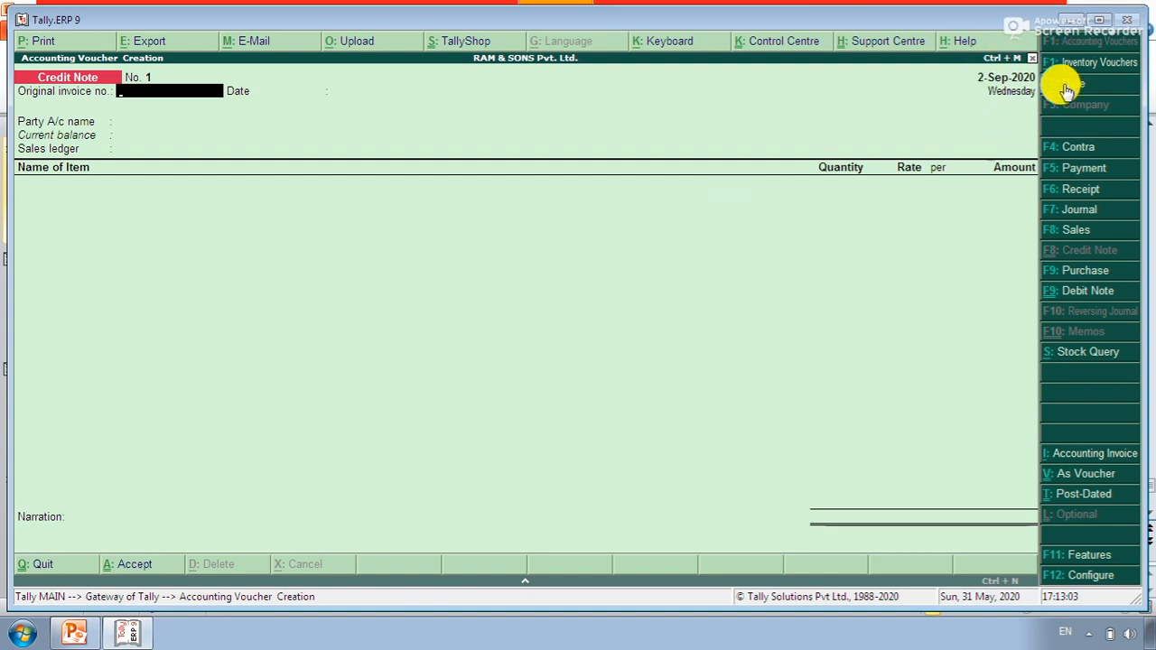
pyautogui.write('Bi')
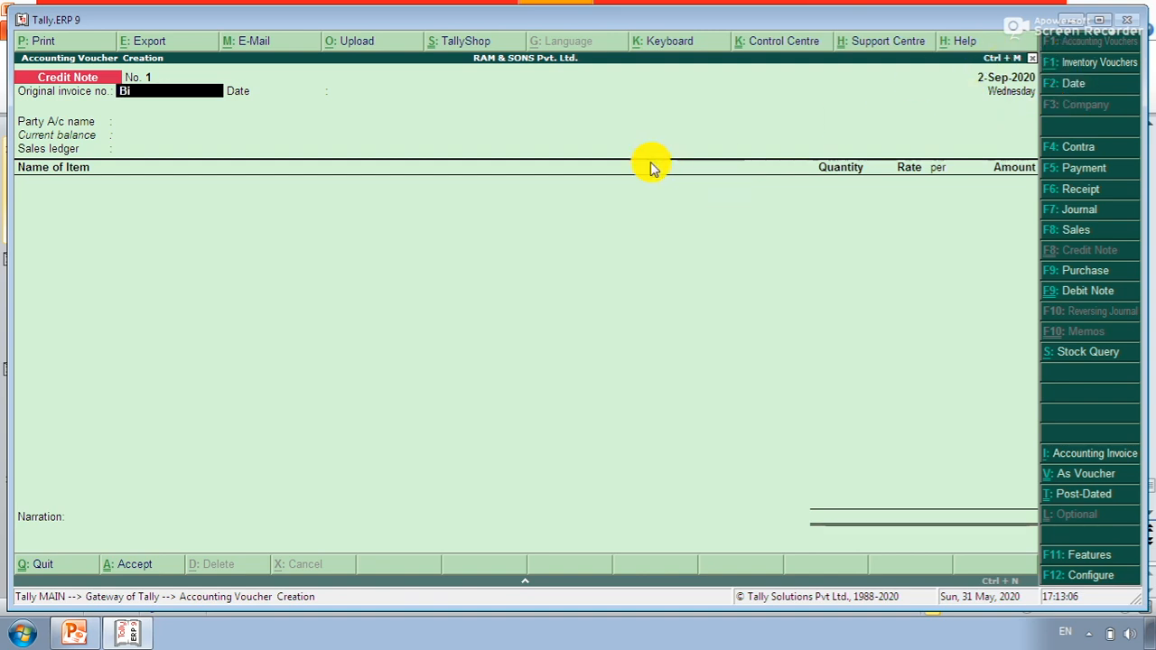
pyautogui.write('ll no. 19001')
pyautogui.press('Return')
pyautogui.press('Return')
pyautogui.press('Down')
pyautogui.press('Down')
pyautogui.press('Down')
pyautogui.press('Down')
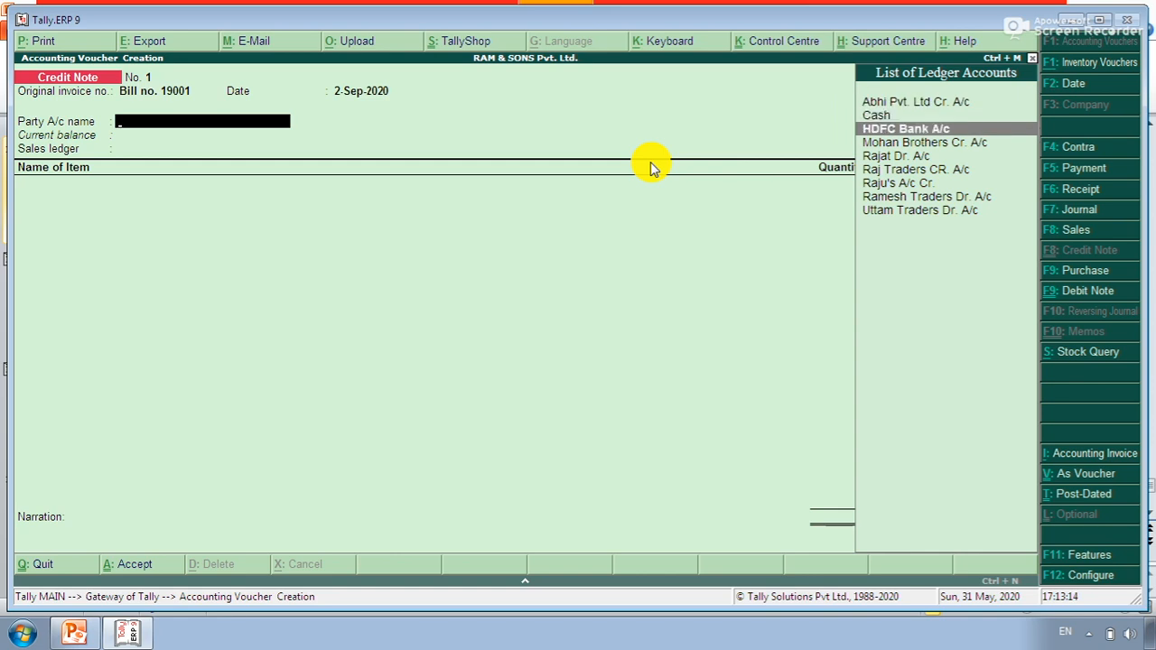
pyautogui.press('Return')
pyautogui.press('Return')
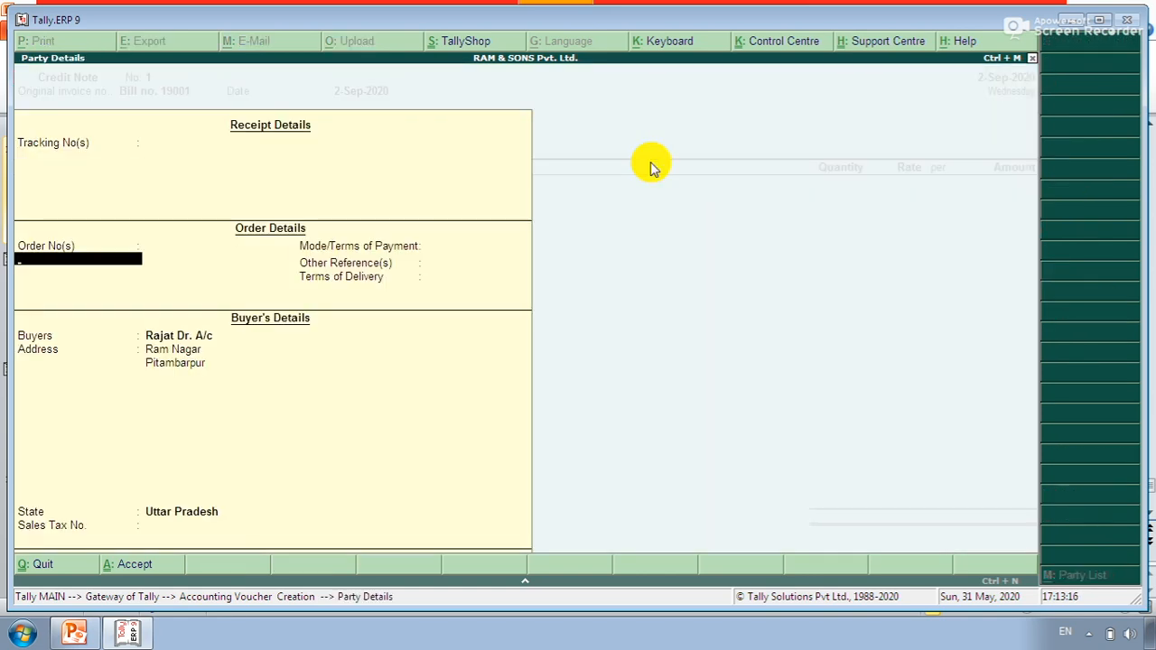
pyautogui.press('Return')
pyautogui.press('Return')
pyautogui.press('Return')
pyautogui.press('Return')
pyautogui.press('Return')
pyautogui.press('Return')
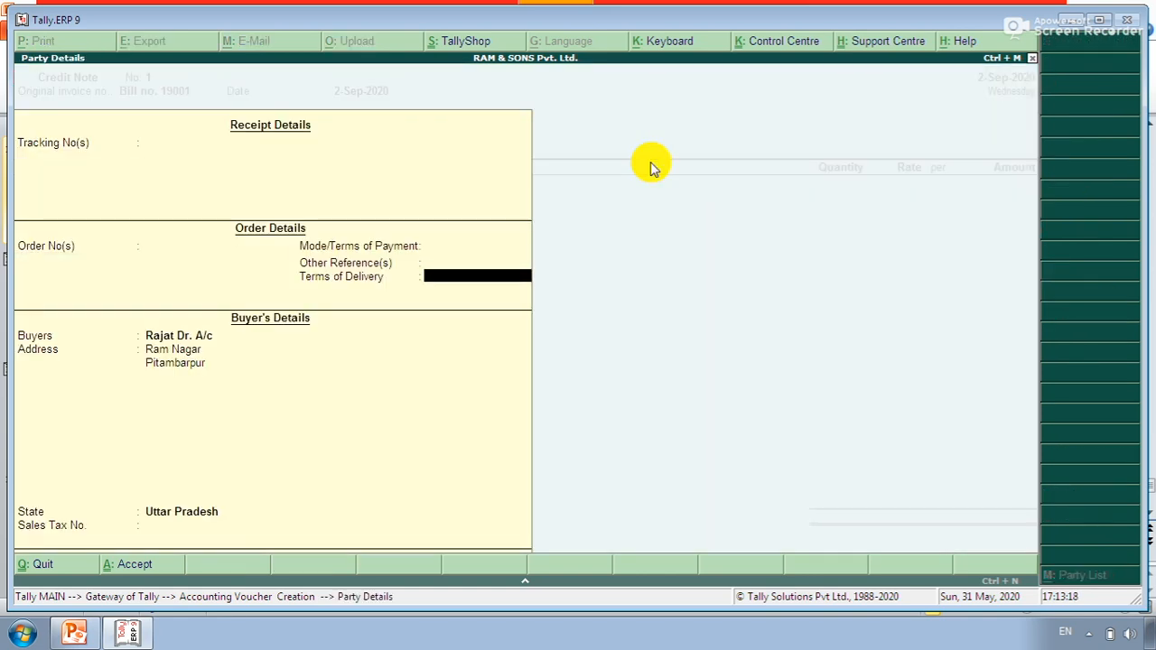
pyautogui.press('Return')
pyautogui.press('Return')
pyautogui.press('Return')
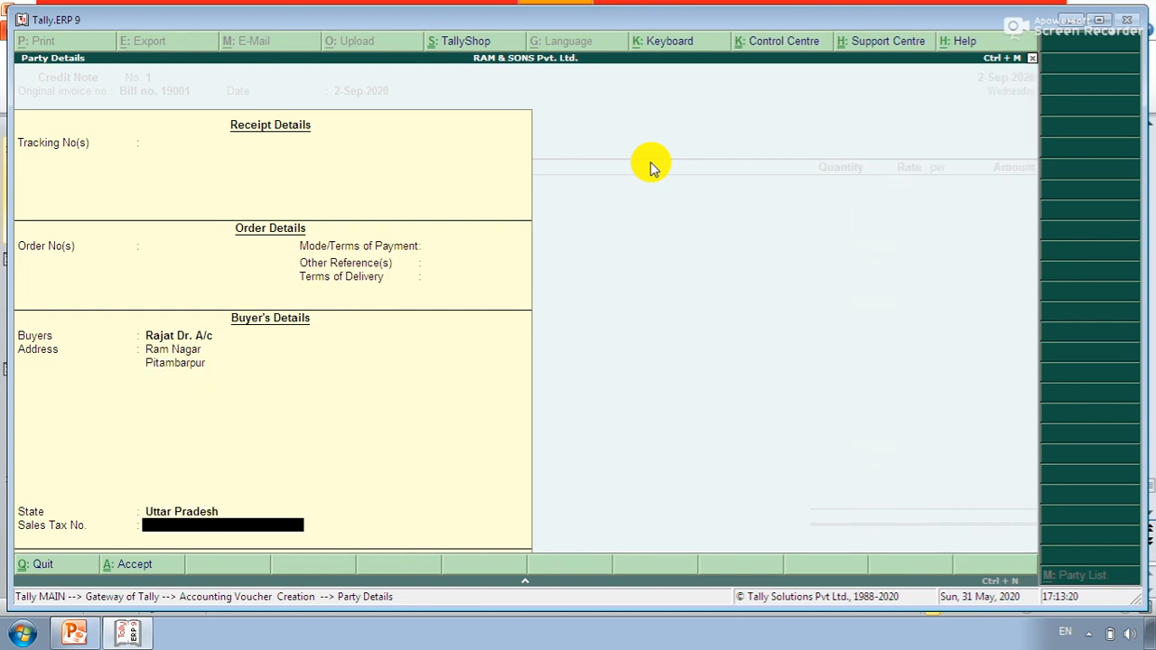
pyautogui.press('Return')
pyautogui.press('Return')
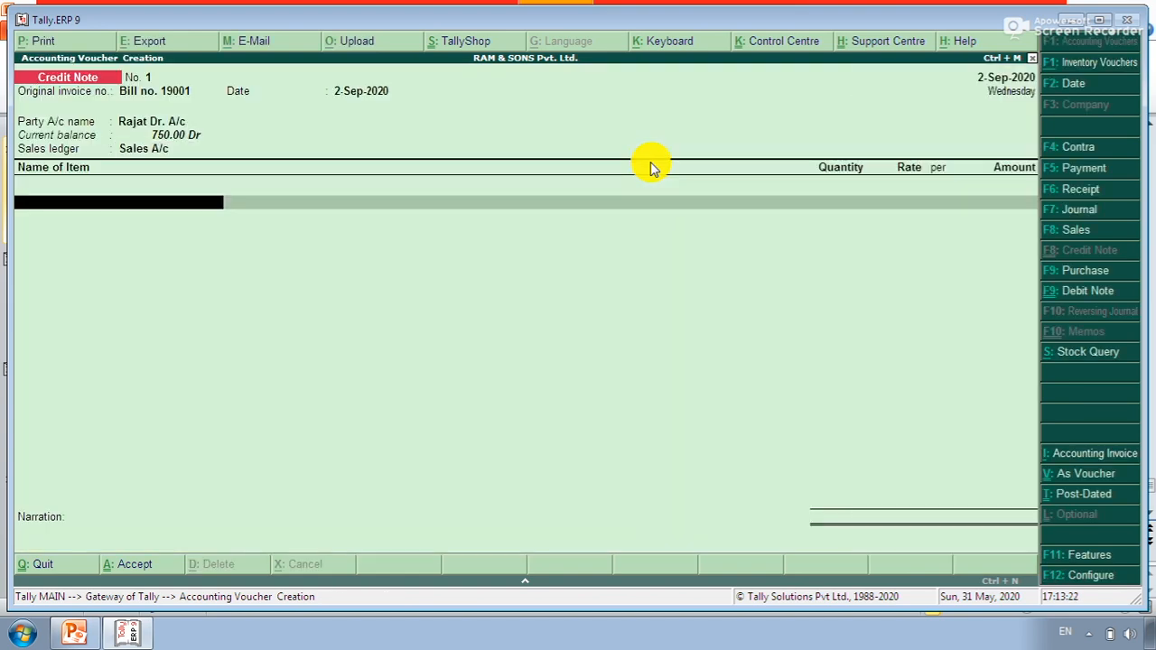
# - Add 10 PKT Red Chilli Powder at 30.00 for an amount of 300.00
pyautogui.press('Down')
pyautogui.press('Down')
pyautogui.press('Down')
pyautogui.press('Down')
pyautogui.press('Down')
pyautogui.press('Down')
pyautogui.press('Down')
pyautogui.press('Return')
pyautogui.write('10')
pyautogui.press('Return')
pyautogui.press('Return')
pyautogui.press('Return')
pyautogui.press('Return')
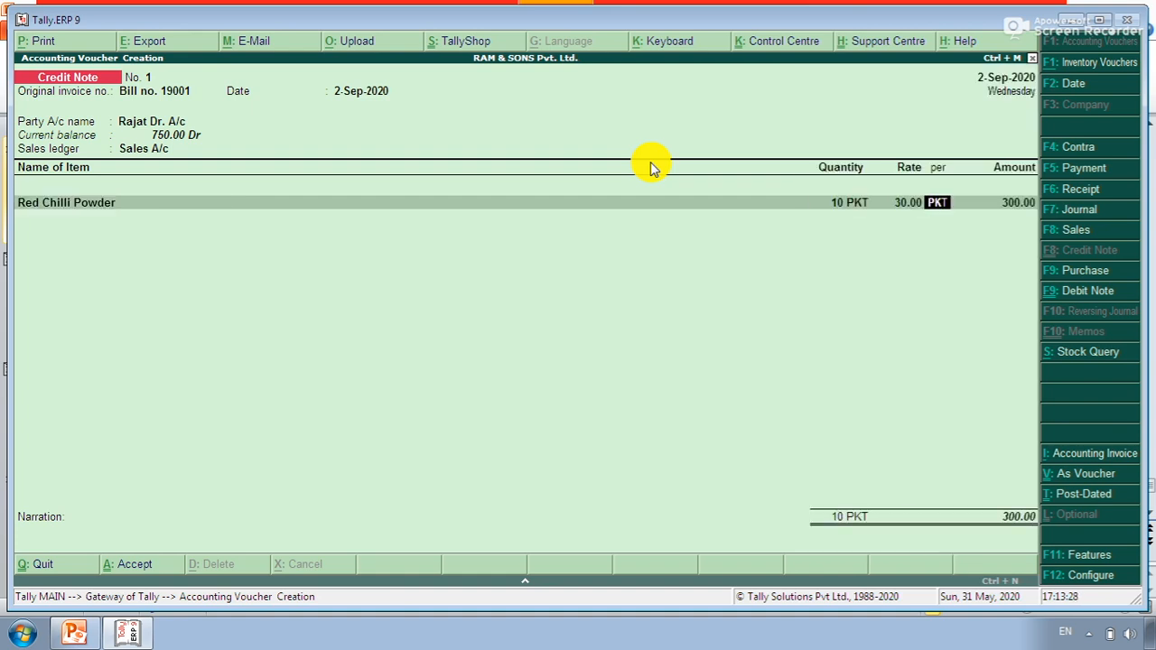
pyautogui.press('Return')
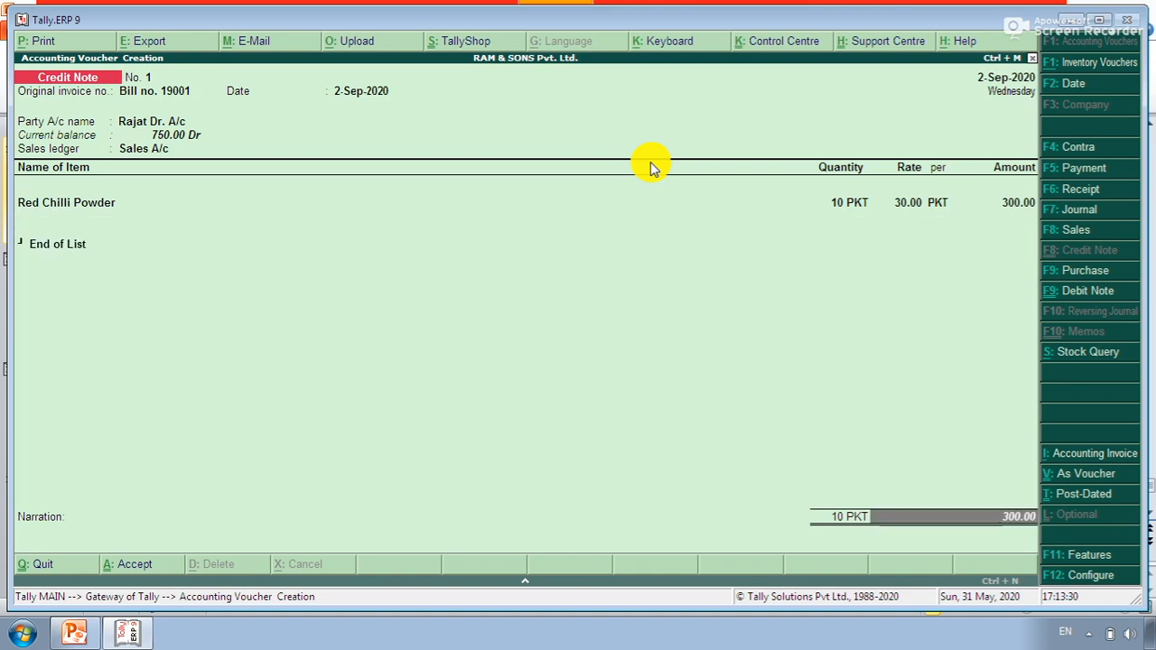
# - Enter the narration about returning goods for an expiry-date reason, and save the credit note
pyautogui.write('bein')
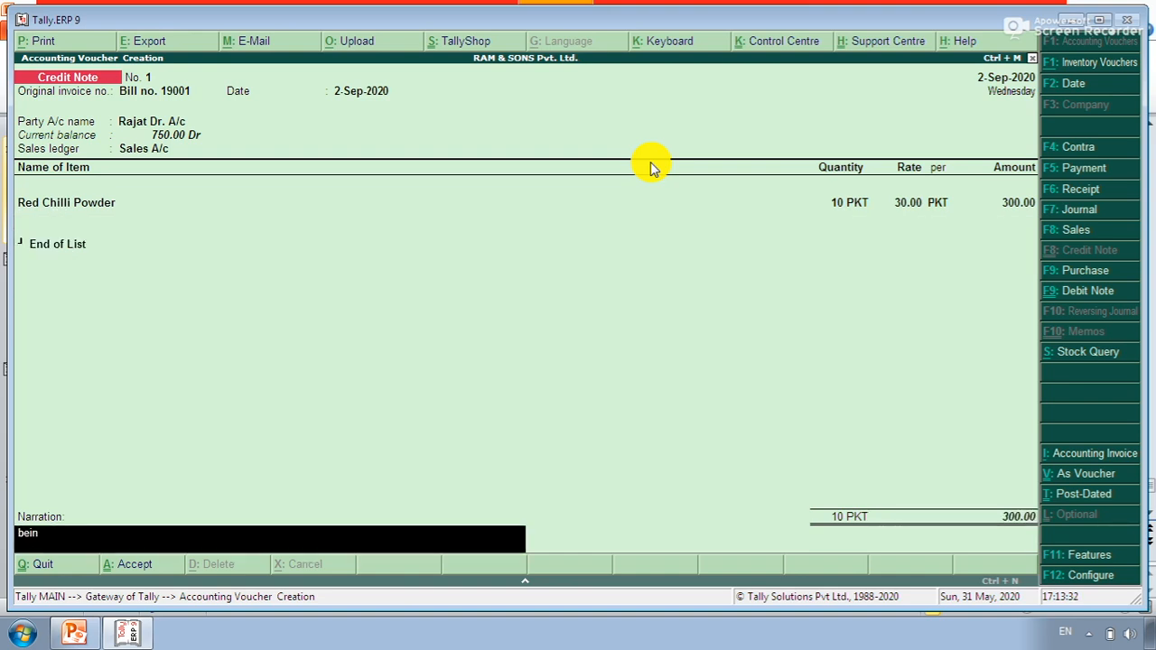
pyautogui.write('g goods retrun due to some')
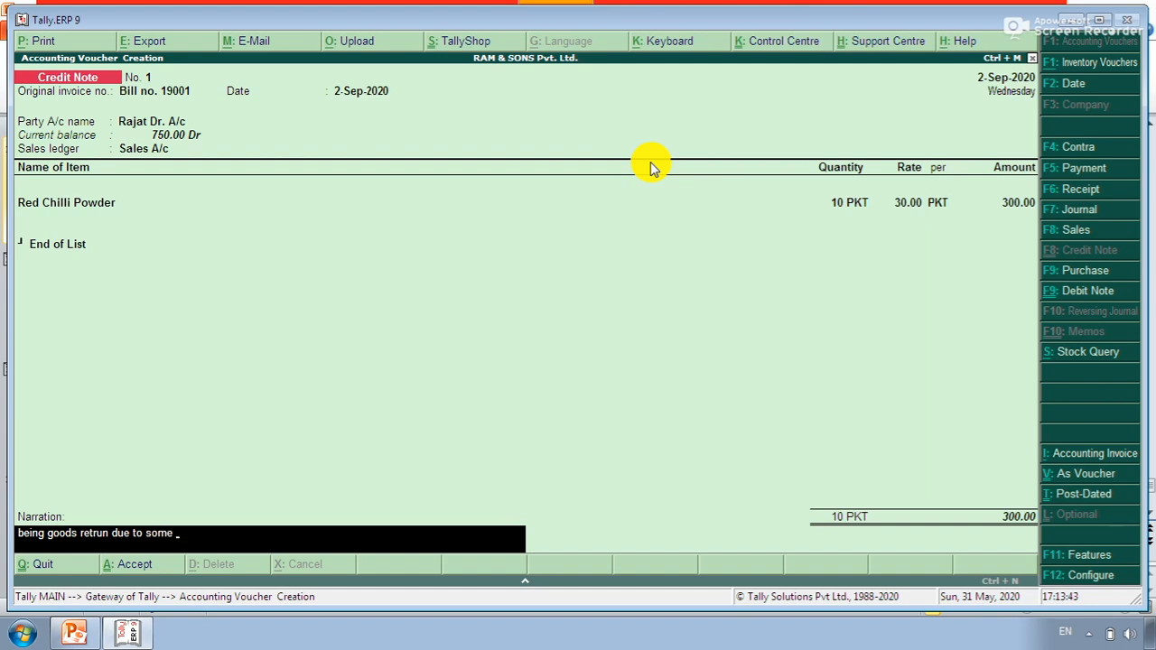
pyautogui.write(' re')
pyautogui.press('BackSpace')
pyautogui.write('reason (expairy Date')
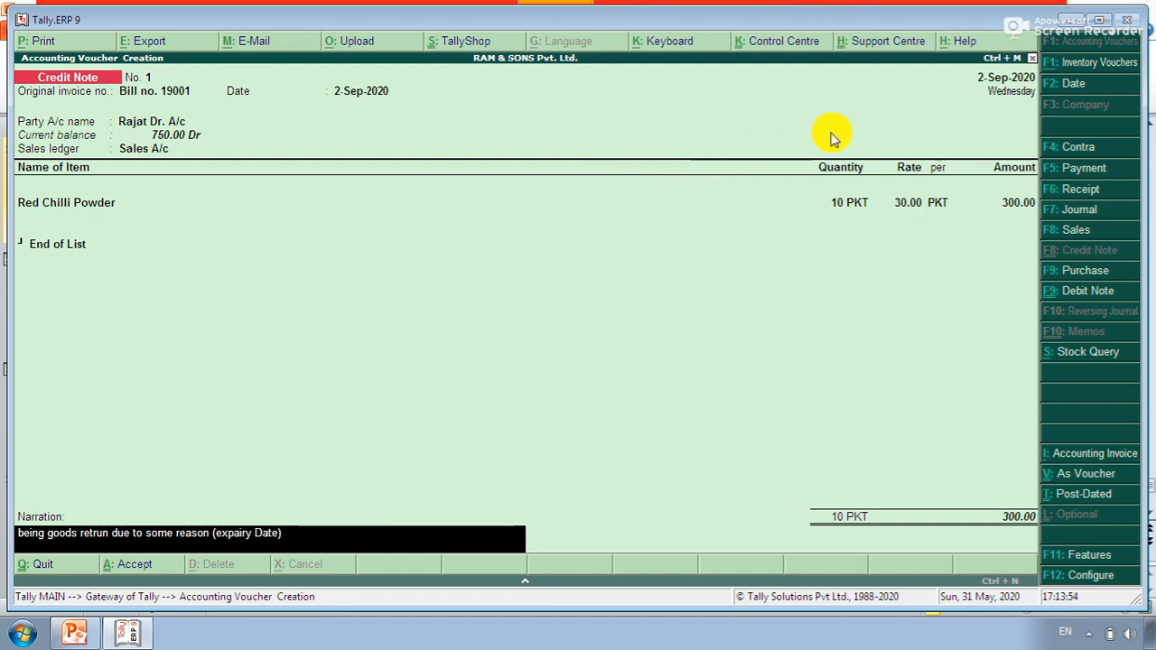
pyautogui.press('Return')
pyautogui.press('Return')
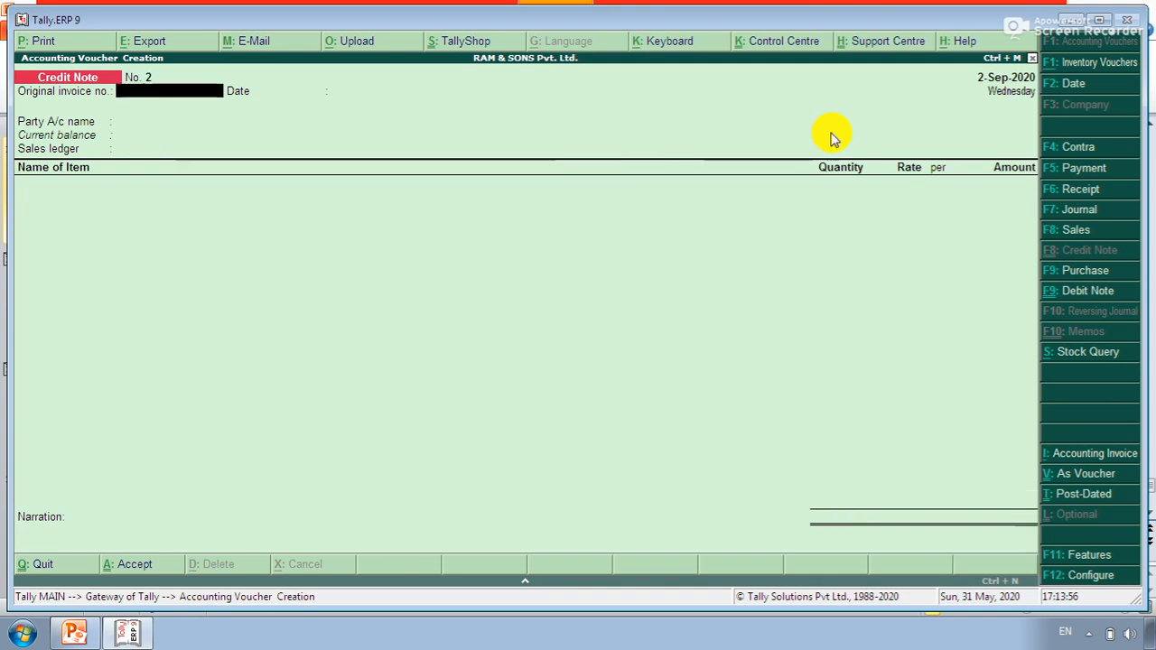
# - Check the detailed Stock Summary, where Red Chilli Powder now shows 55 PKT
pyautogui.press('Escape')
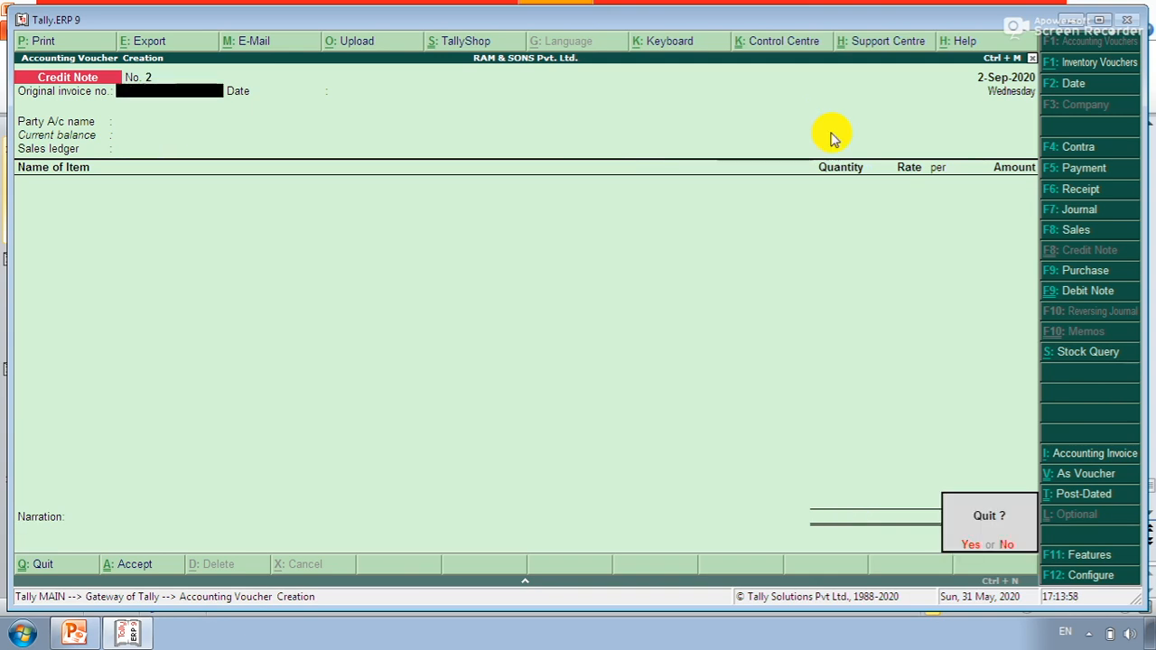
pyautogui.press('Return')
pyautogui.press('Down')
pyautogui.press('Down')
pyautogui.press('Down')
pyautogui.press('Down')
pyautogui.press('Down')
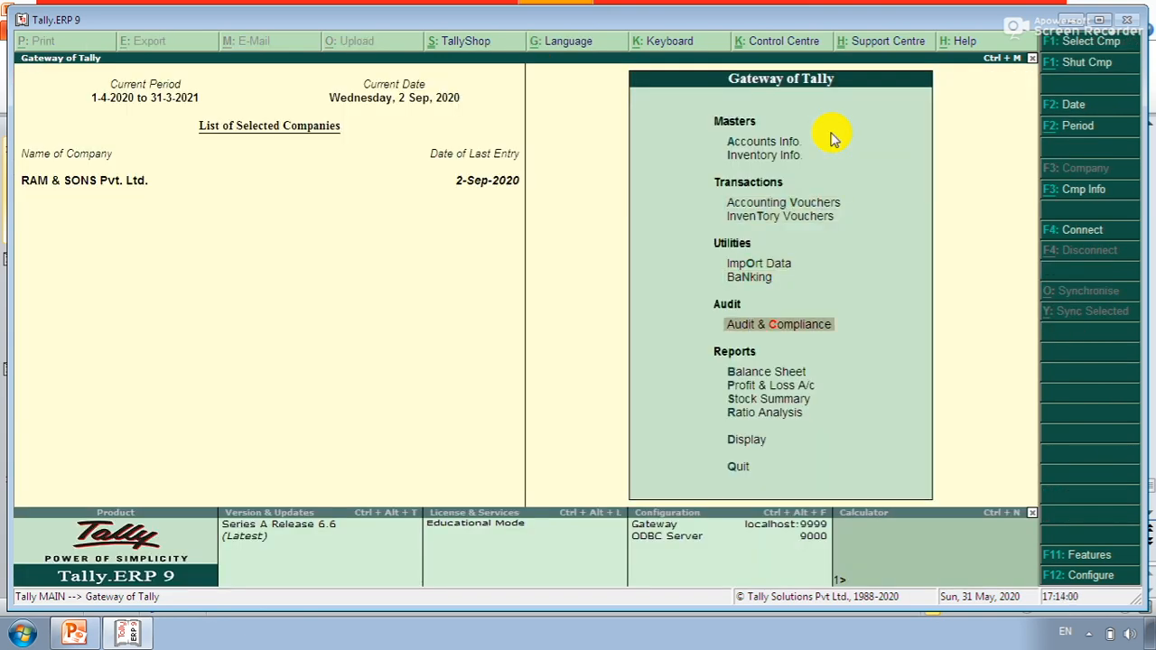
pyautogui.press('Return')
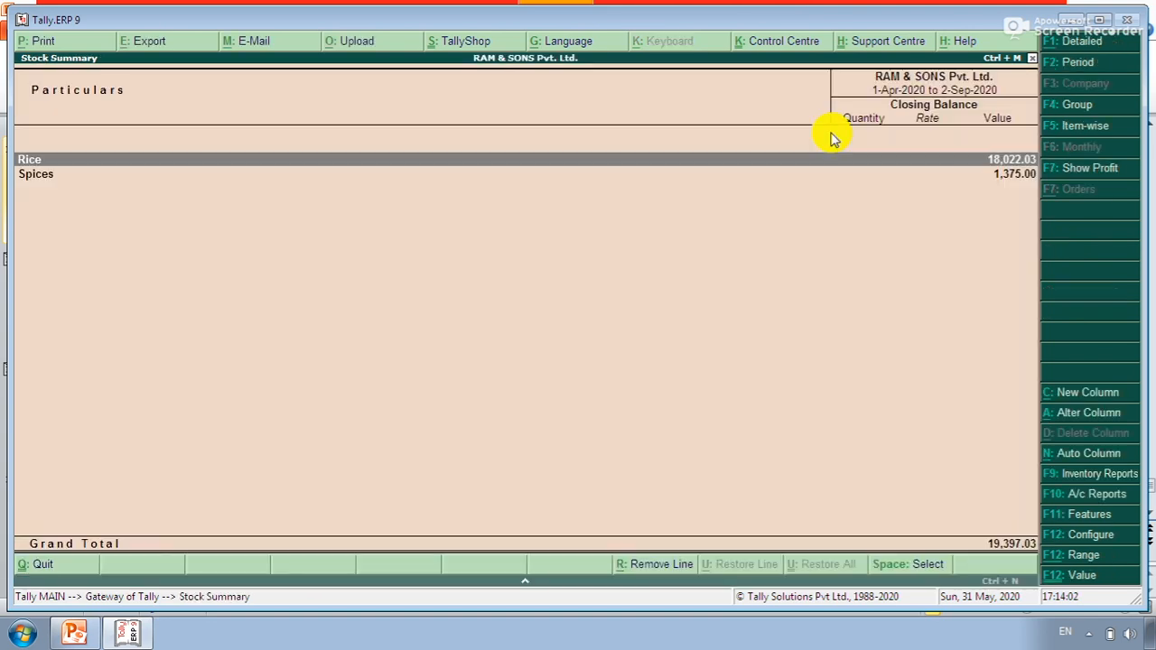
pyautogui.hotkey('alt', 'F1')
pyautogui.press('Down')
pyautogui.press('Down')
pyautogui.press('Down')
pyautogui.press('Down')
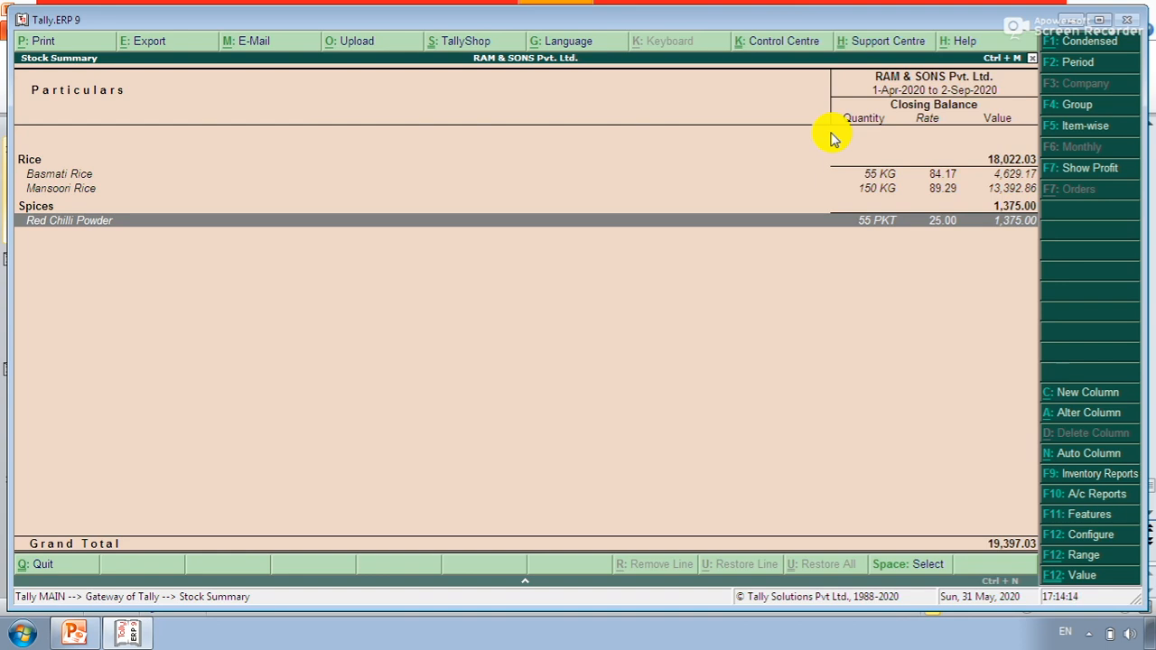
pyautogui.press('Escape')
# - Go to Display > Account Books and highlight the Ledger report
pyautogui.press('Down')
pyautogui.press('Down')
pyautogui.press('Return')
pyautogui.press('Down')
pyautogui.press('Down')
pyautogui.press('Return')
pyautogui.press('Down')
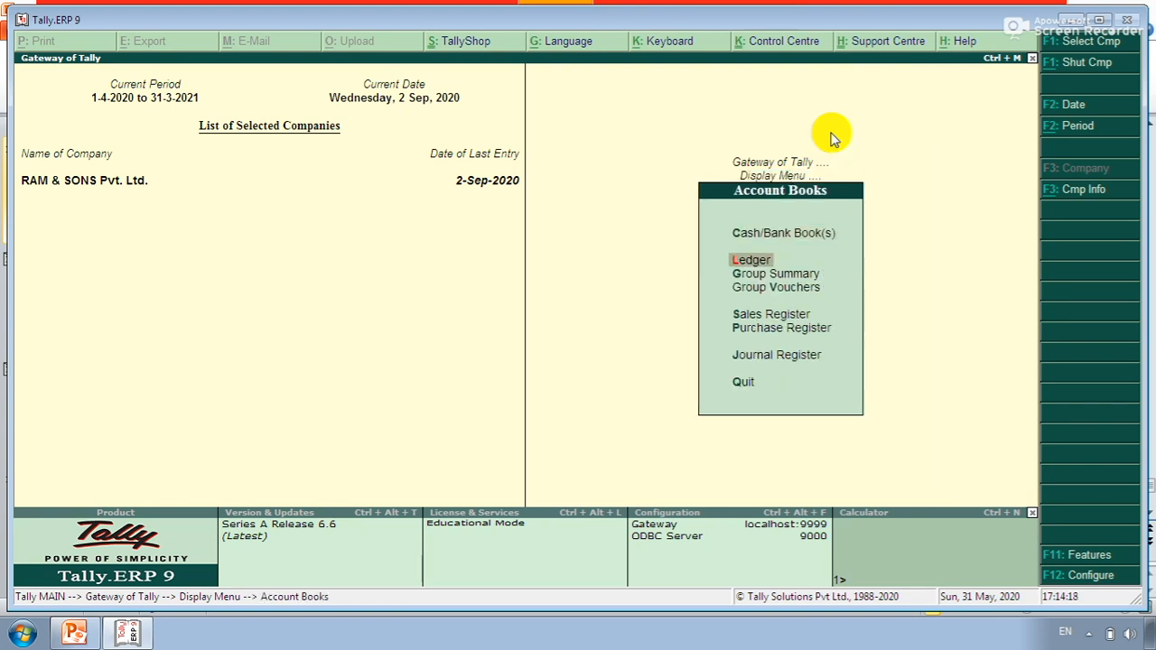
# - View the customer's ledger showing the 300.00 credit note and 450.00 closing balance
pyautogui.press('Return')
pyautogui.press('Down')
pyautogui.press('Down')
pyautogui.press('Down')
pyautogui.press('Down')
pyautogui.press('Down')
pyautogui.press('Down')
pyautogui.press('Down')
pyautogui.press('Down')
pyautogui.press('Down')
pyautogui.press('Down')
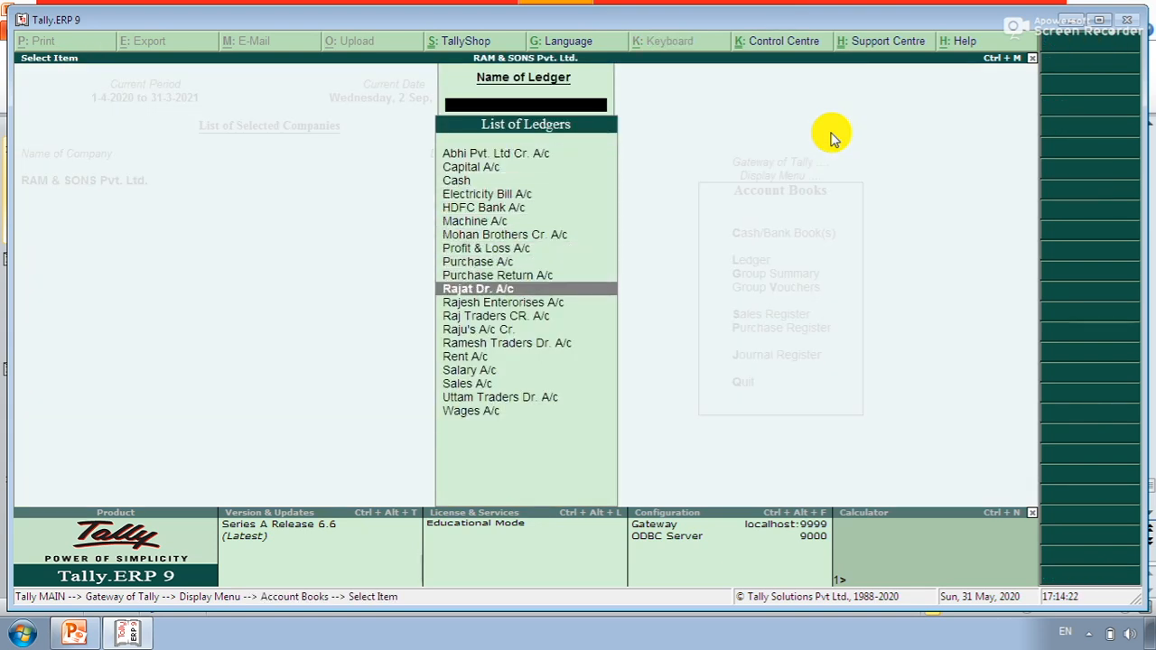
pyautogui.press('Return')
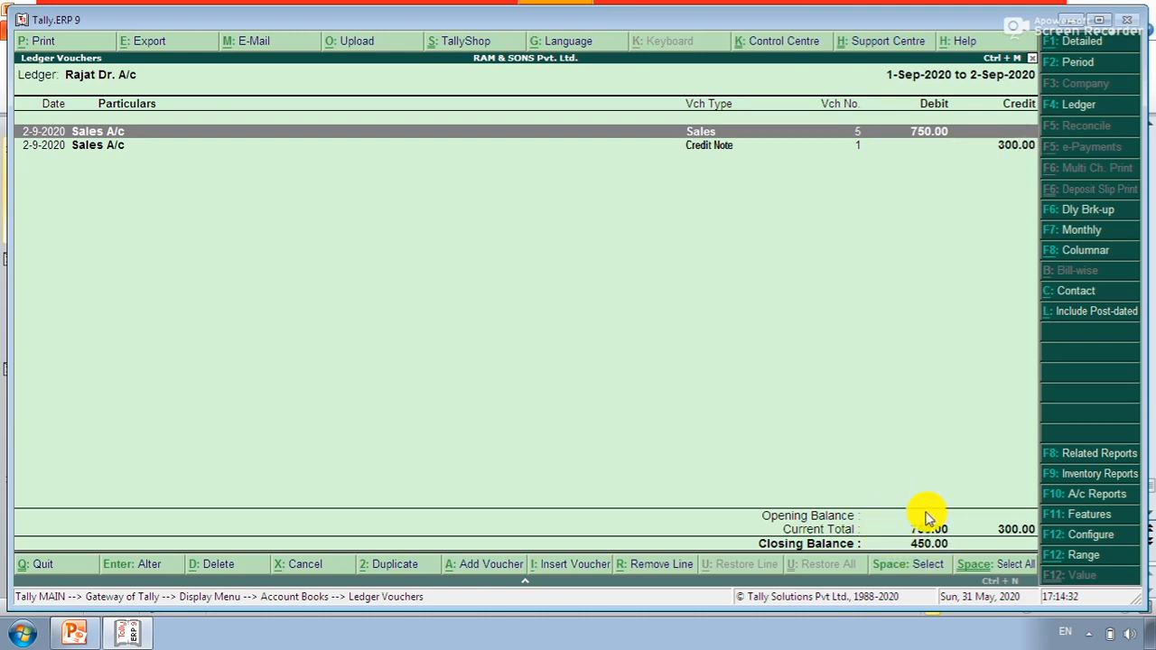
# - Return to the Gateway and present the Credit Note Voucher slide in PowerPoint
pyautogui.press('Escape')
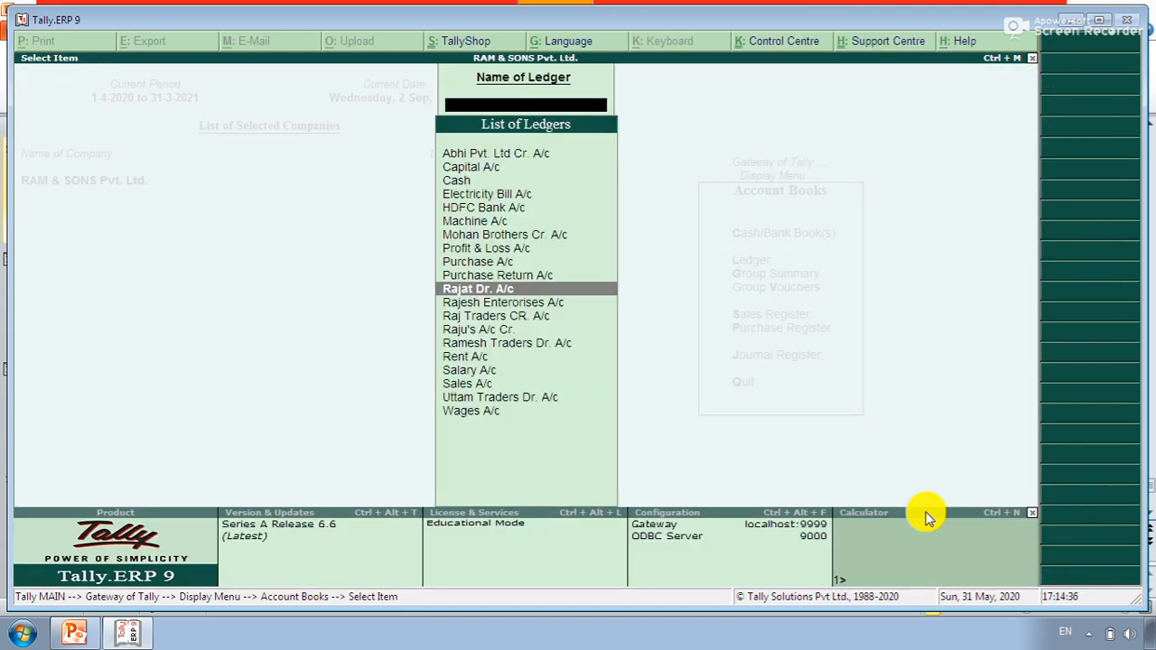
pyautogui.press('Escape')
pyautogui.press('Escape')
pyautogui.press('Escape')
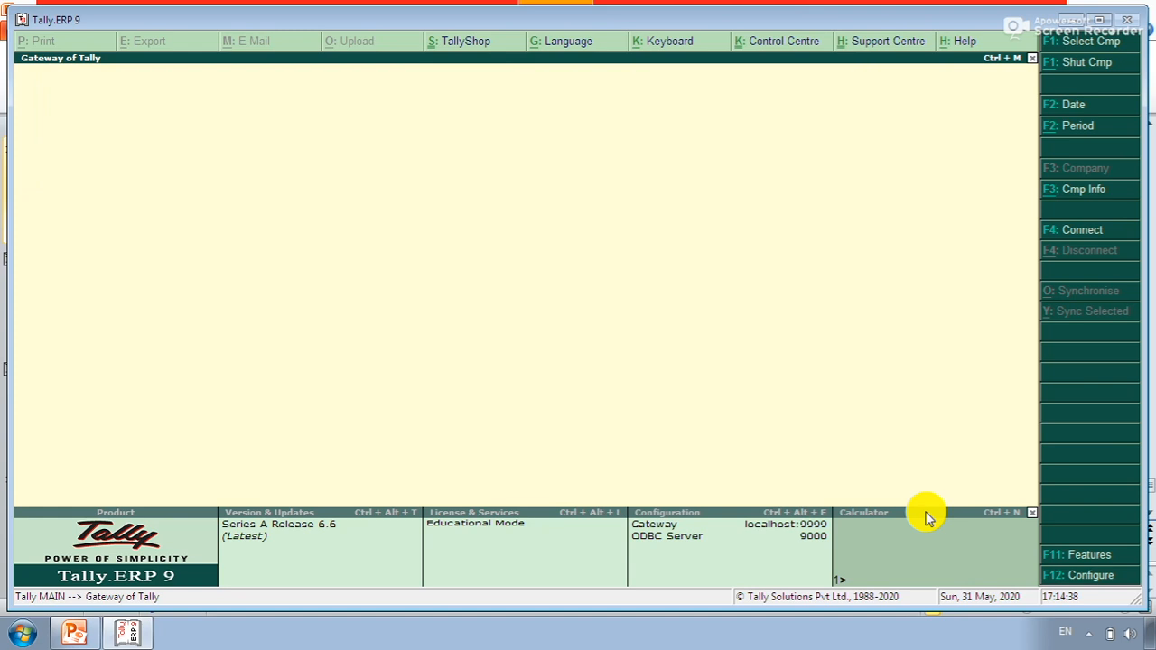
pyautogui.hotkey('alt', 'Tab')
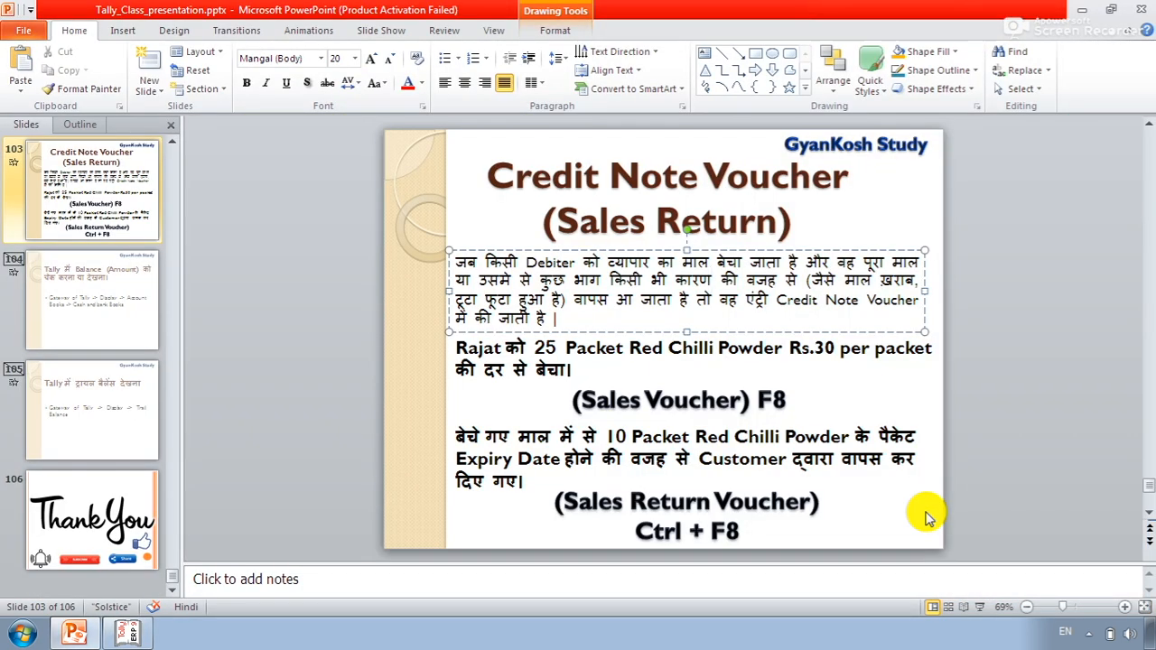
pyautogui.hotkey('shift', 'F5')
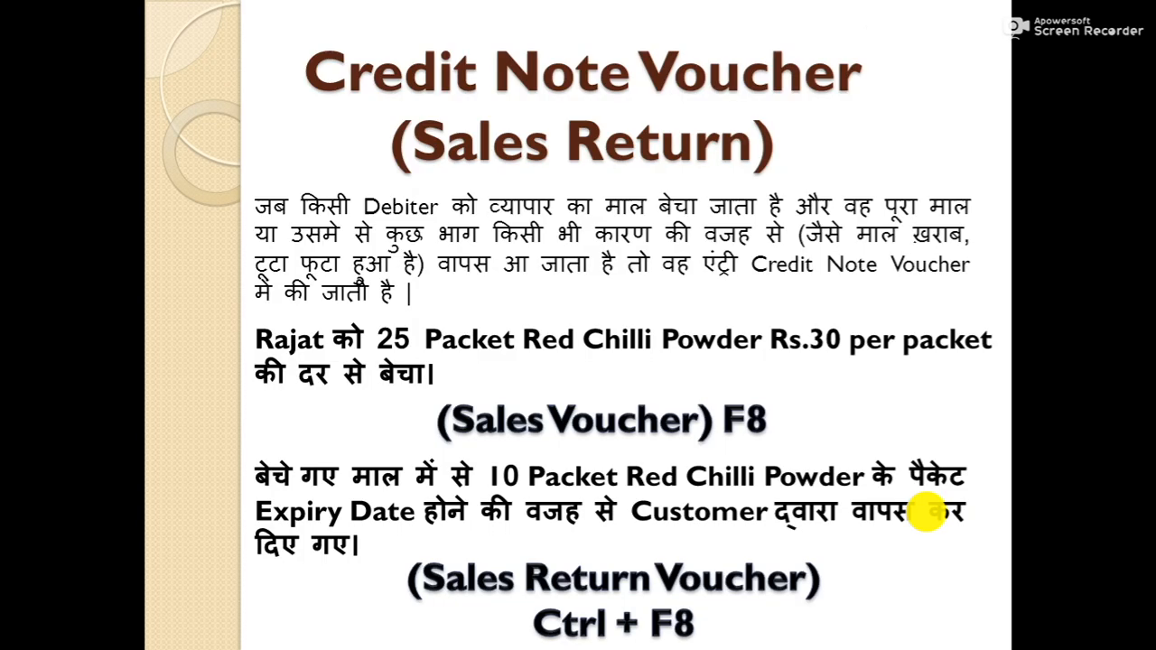